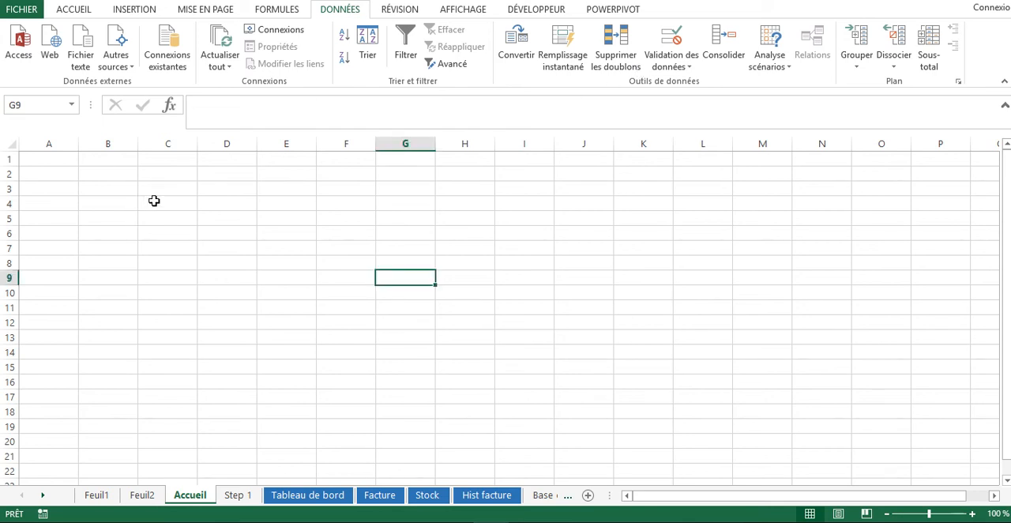
# Look over the new-workbook templates and the recent workbooks, and save the current workbook
pyautogui.click(157, 200)
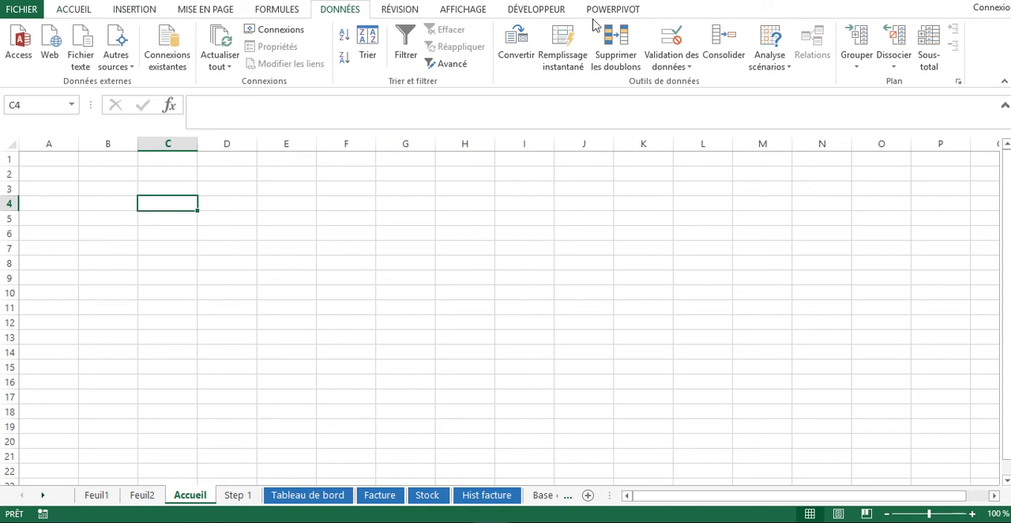
pyautogui.click(32, 10)
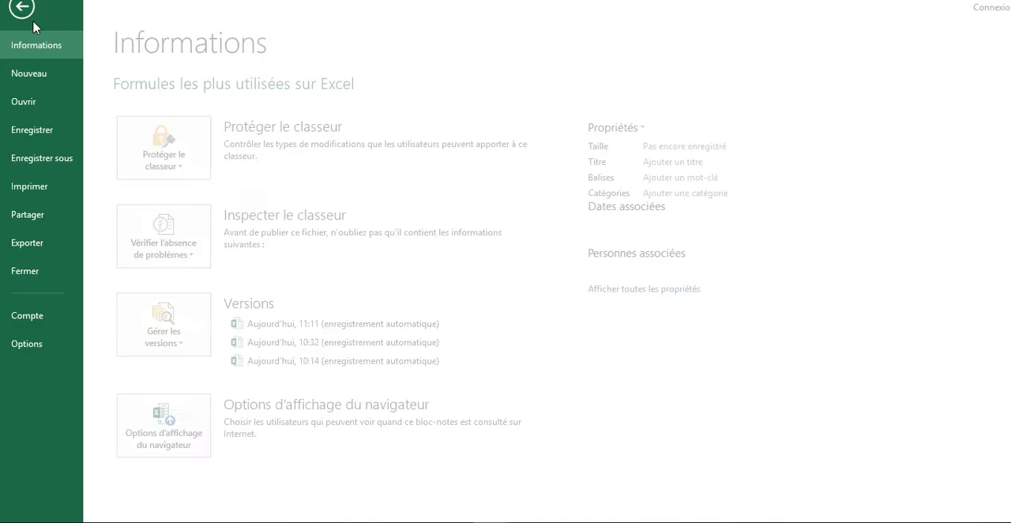
pyautogui.click(54, 76)
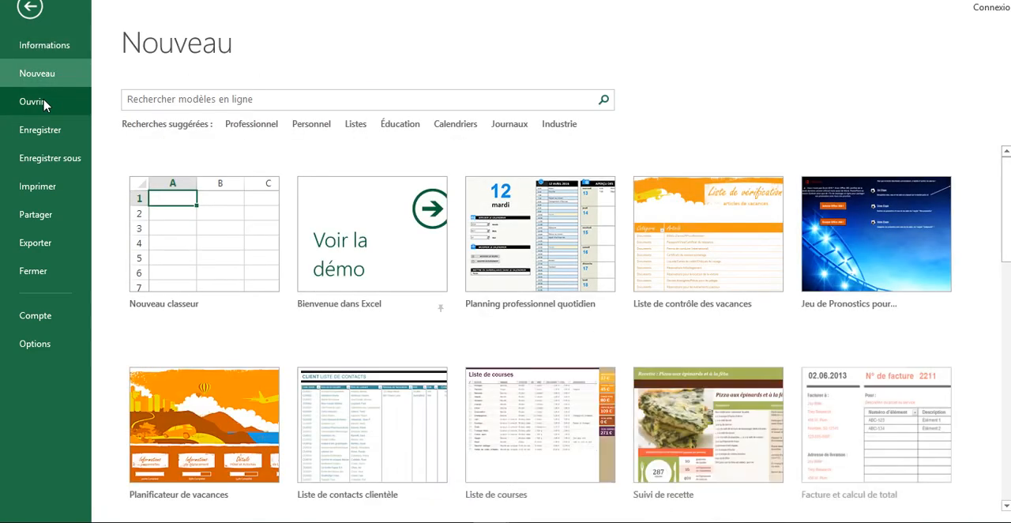
pyautogui.click(41, 103)
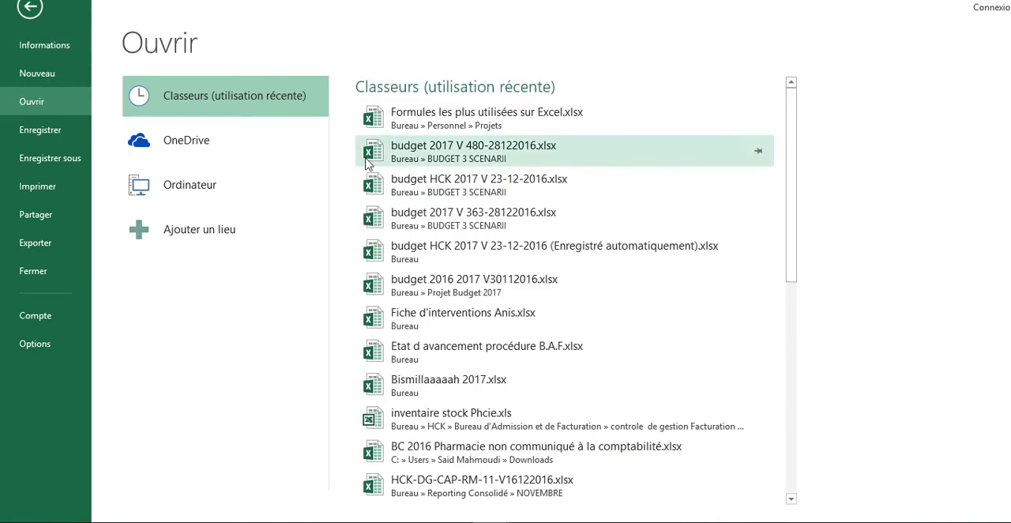
pyautogui.click(74, 131)
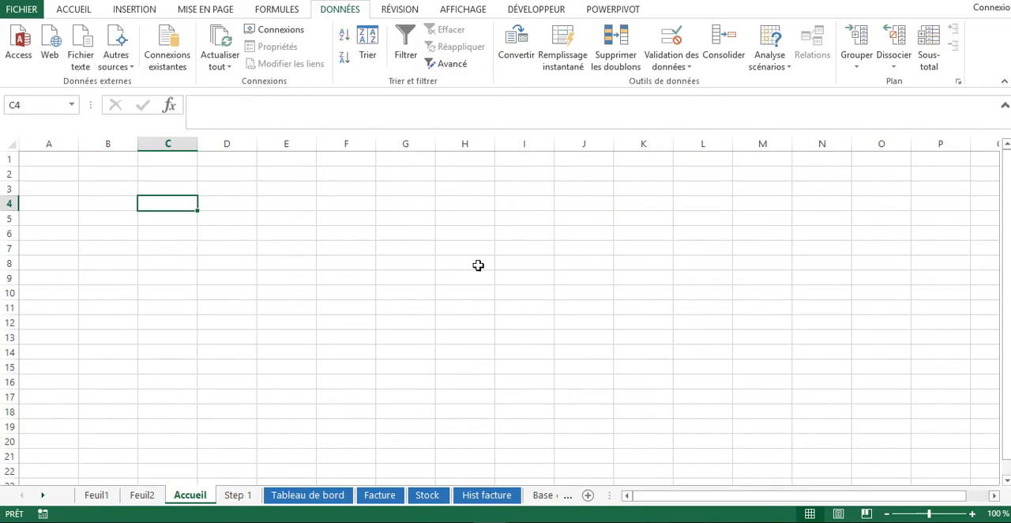
pyautogui.click(379, 289)
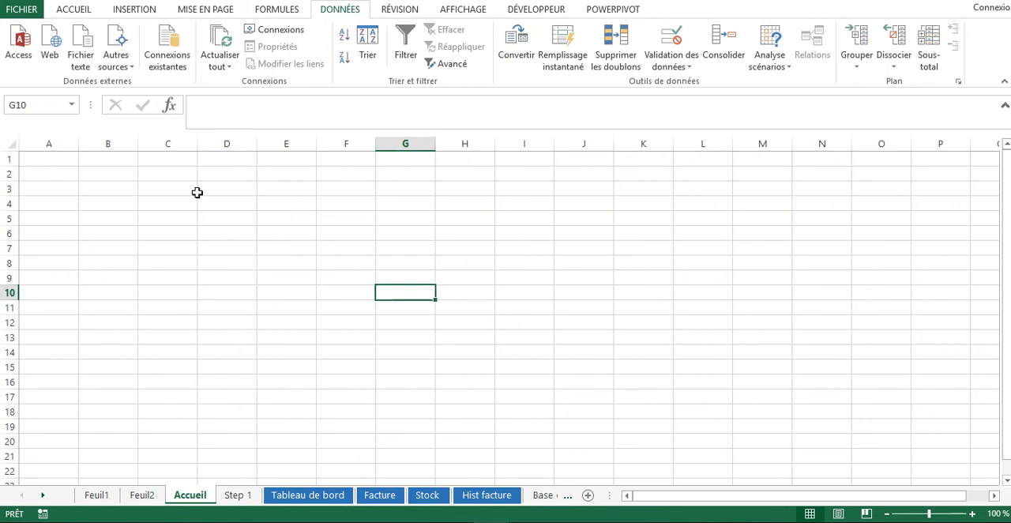
# Look over the available number formats and enter 12 in cell G6 of the Accueil sheet
pyautogui.click(71, 11)
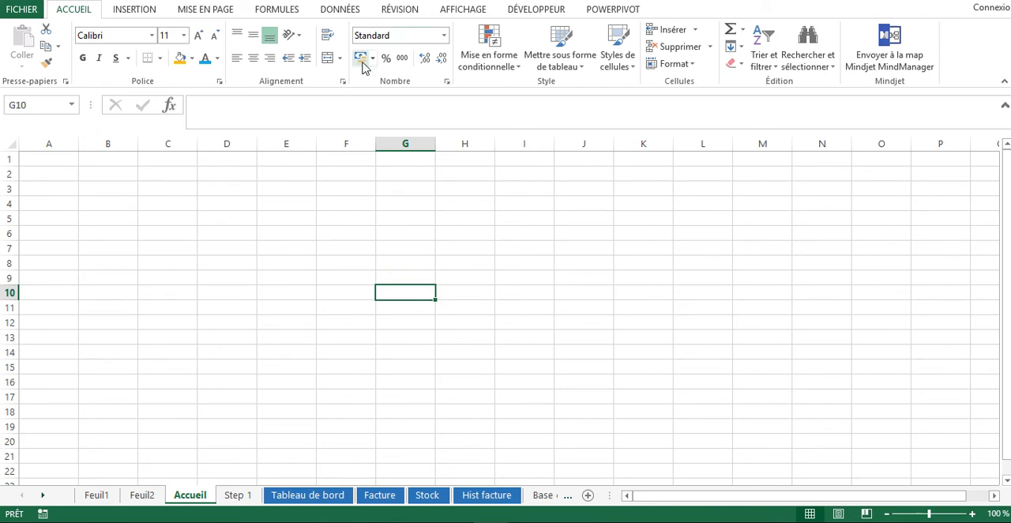
pyautogui.click(444, 35)
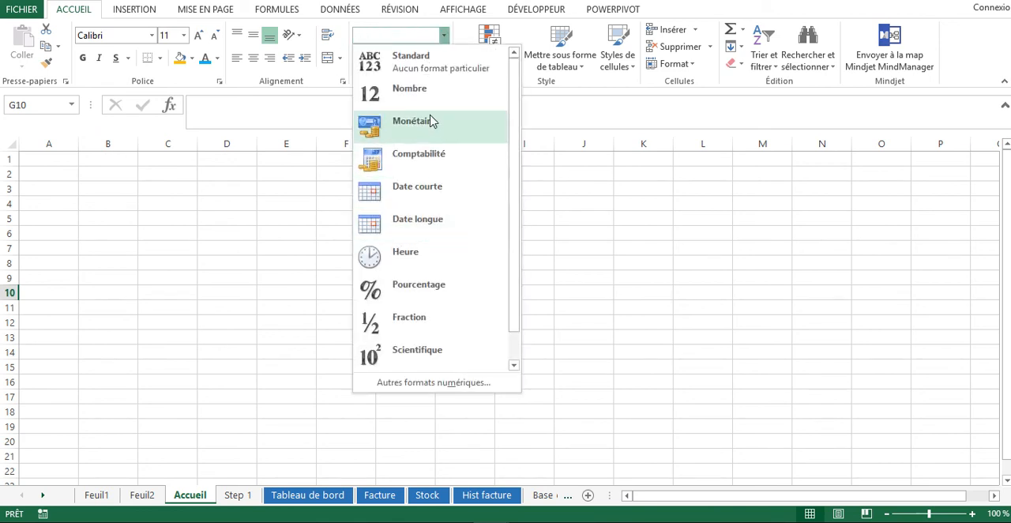
pyautogui.click(617, 229)
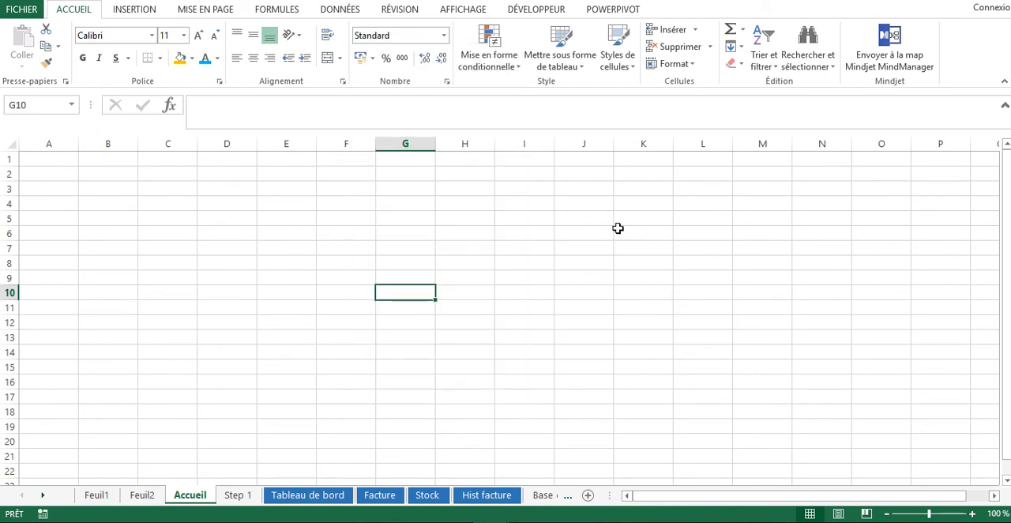
pyautogui.click(402, 232)
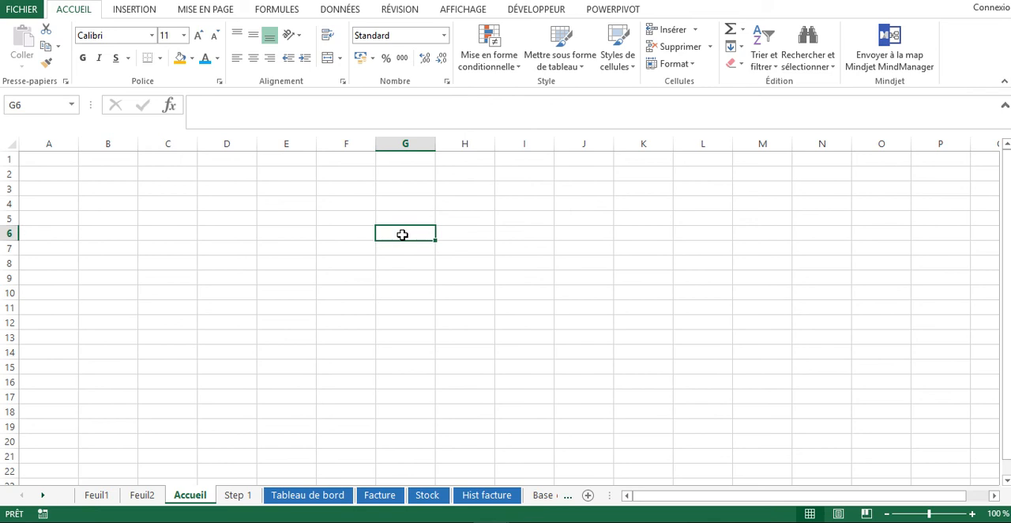
pyautogui.write('12')
pyautogui.press('Return')
# Try the Monétaire, Pourcentage and Date courte number formats on cell G6
pyautogui.click(391, 231)
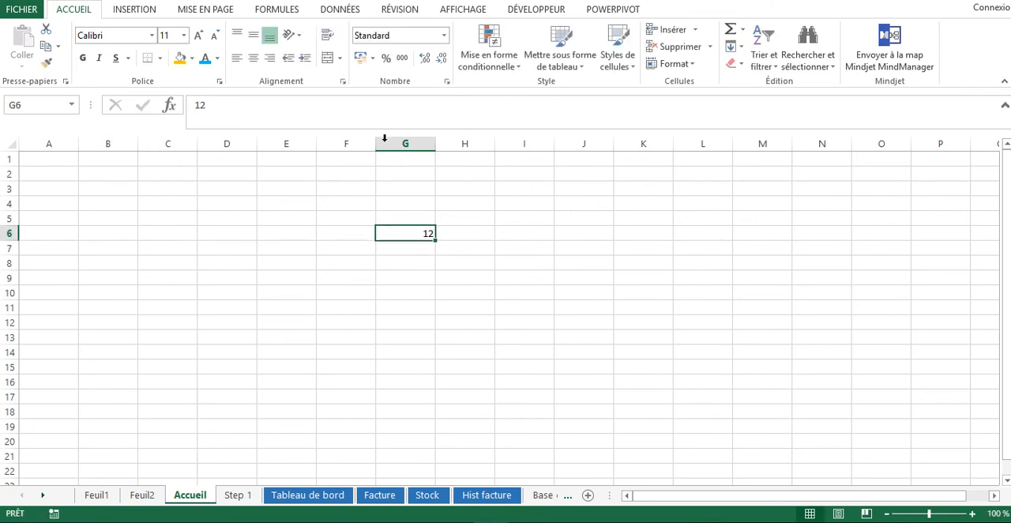
pyautogui.click(443, 36)
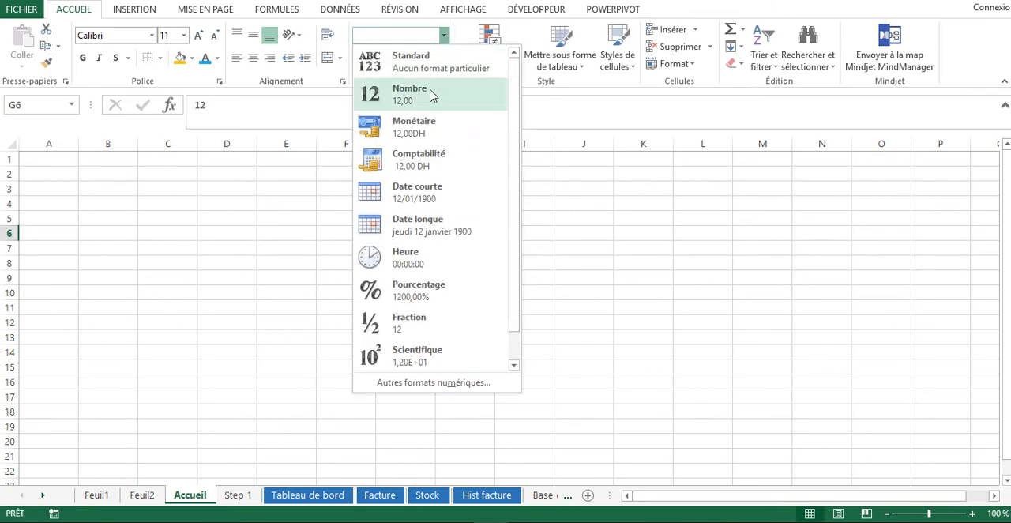
pyautogui.click(423, 135)
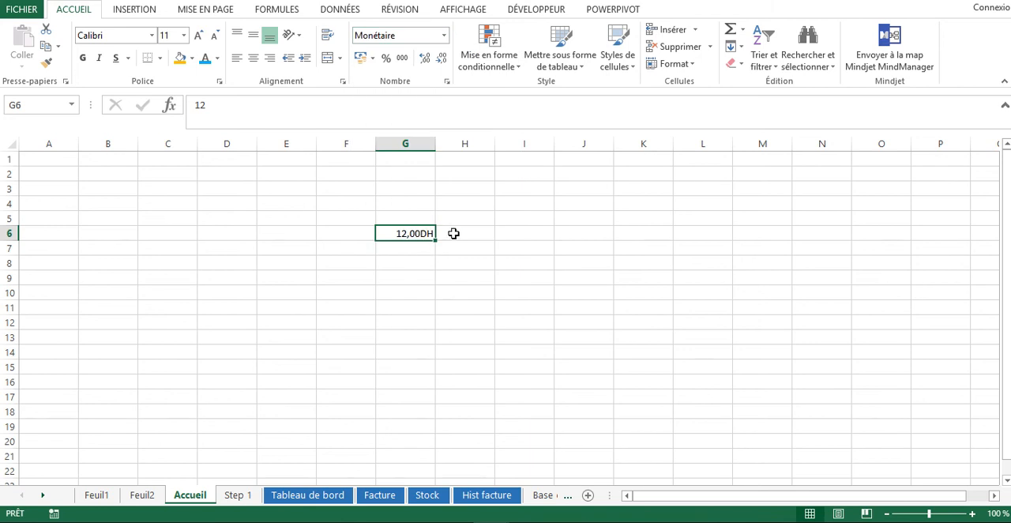
pyautogui.click(443, 35)
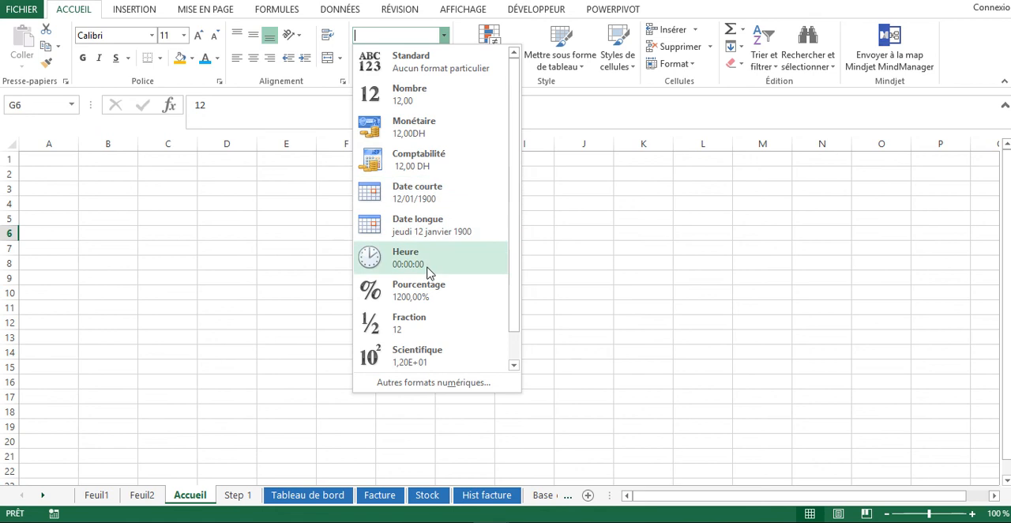
pyautogui.click(430, 298)
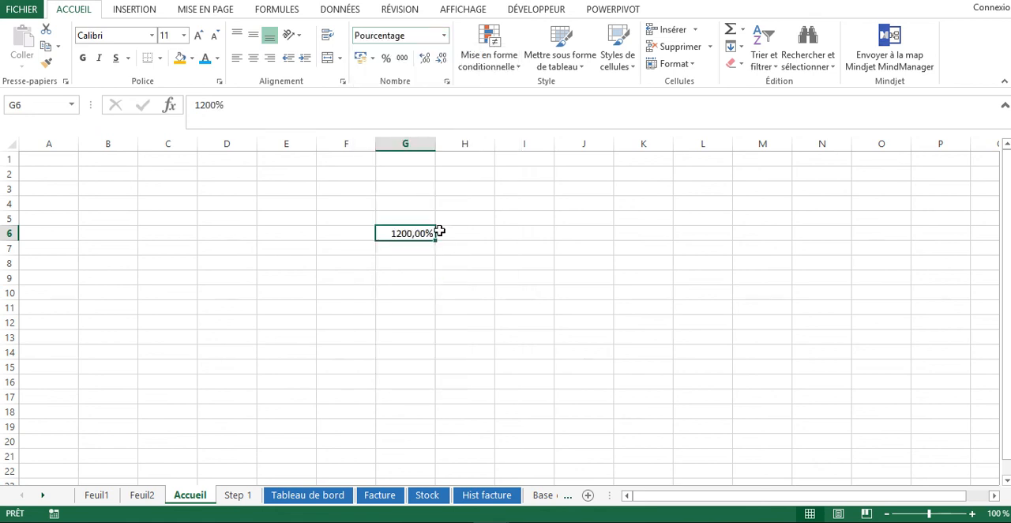
pyautogui.click(444, 35)
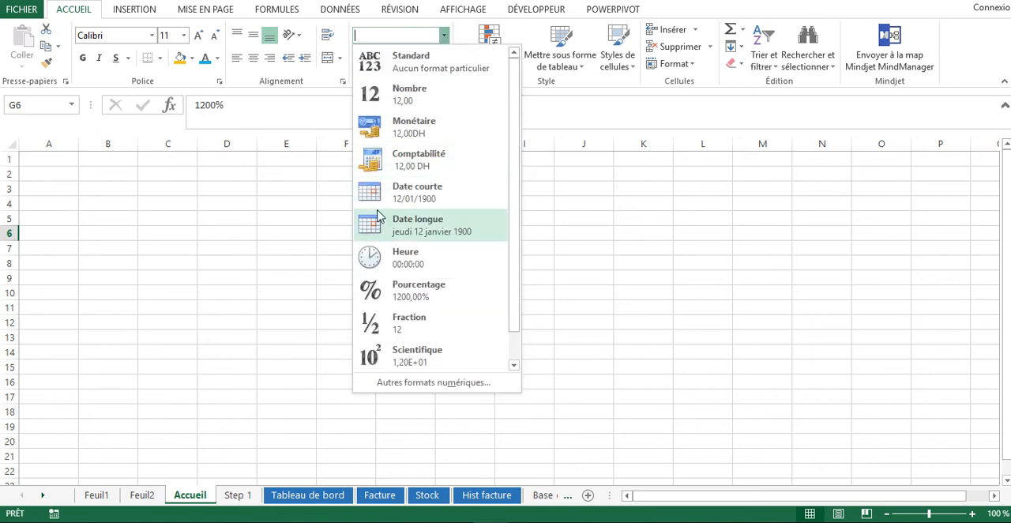
pyautogui.click(410, 197)
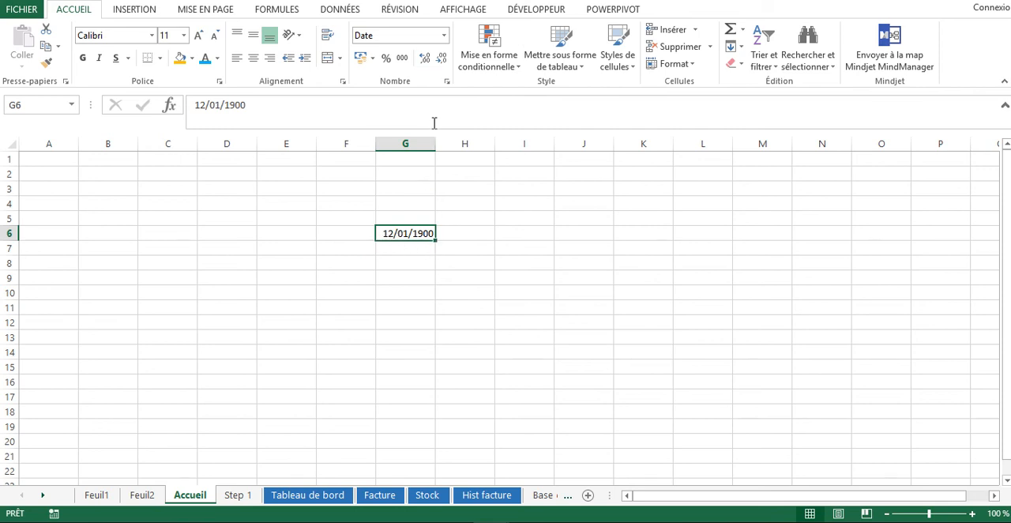
# Apply the Nombre format to cell G6
pyautogui.click(444, 35)
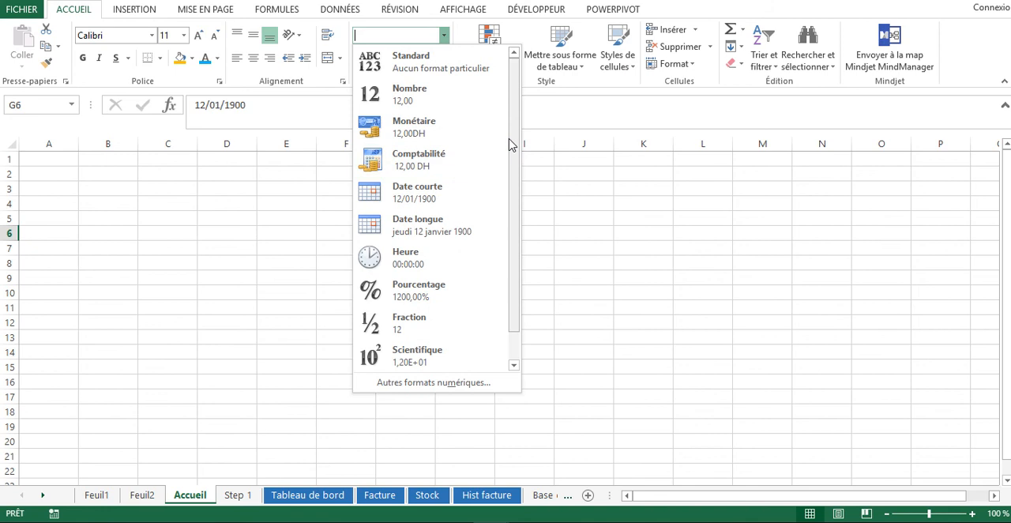
pyautogui.moveTo(510, 144); pyautogui.dragTo(510, 94)
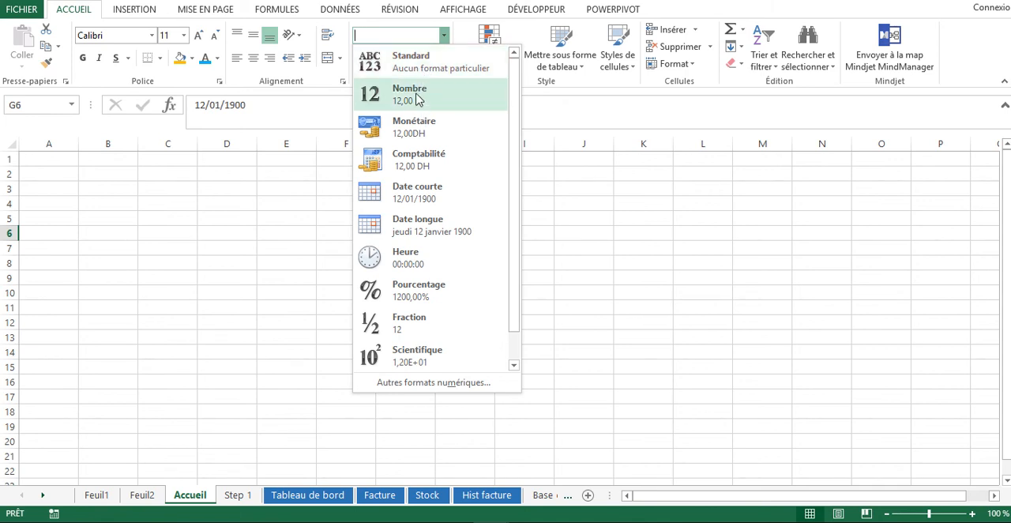
pyautogui.click(418, 98)
pyautogui.click(521, 249)
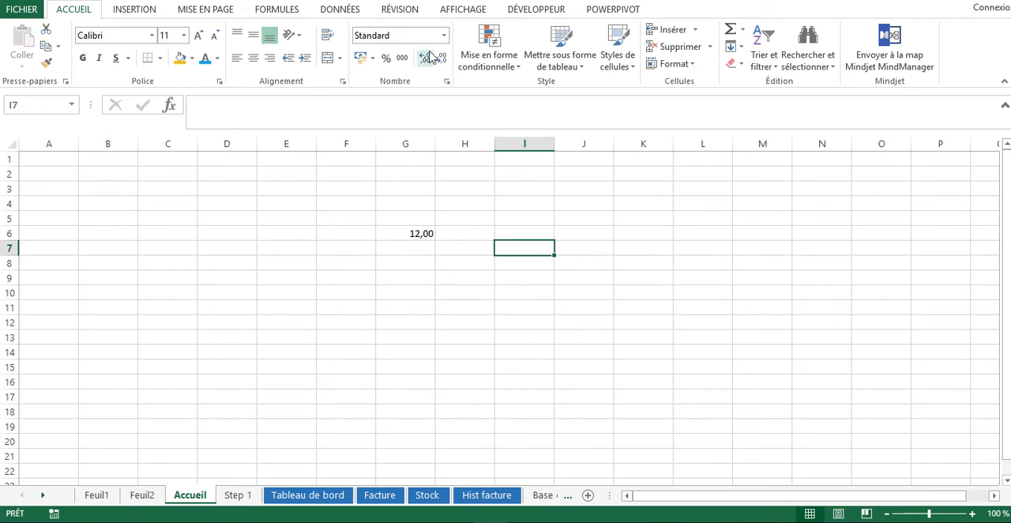
# Increase and decrease the decimal places of cell G6, finishing with no decimals
pyautogui.click(409, 232)
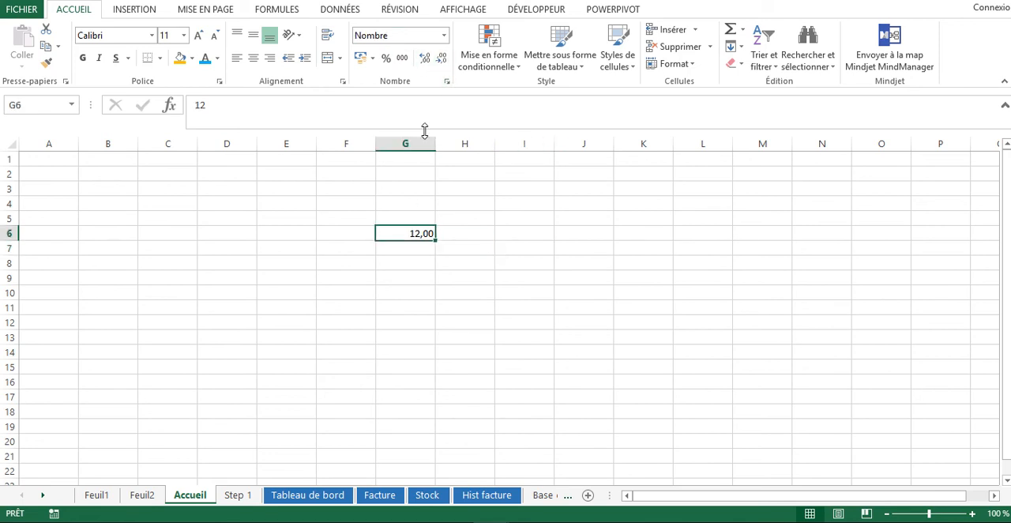
pyautogui.click(441, 58)
pyautogui.click(424, 58)
pyautogui.click(442, 57)
pyautogui.click(425, 59)
pyautogui.click(425, 60)
pyautogui.click(424, 60)
pyautogui.click(424, 59)
pyautogui.click(424, 59)
pyautogui.click(425, 60)
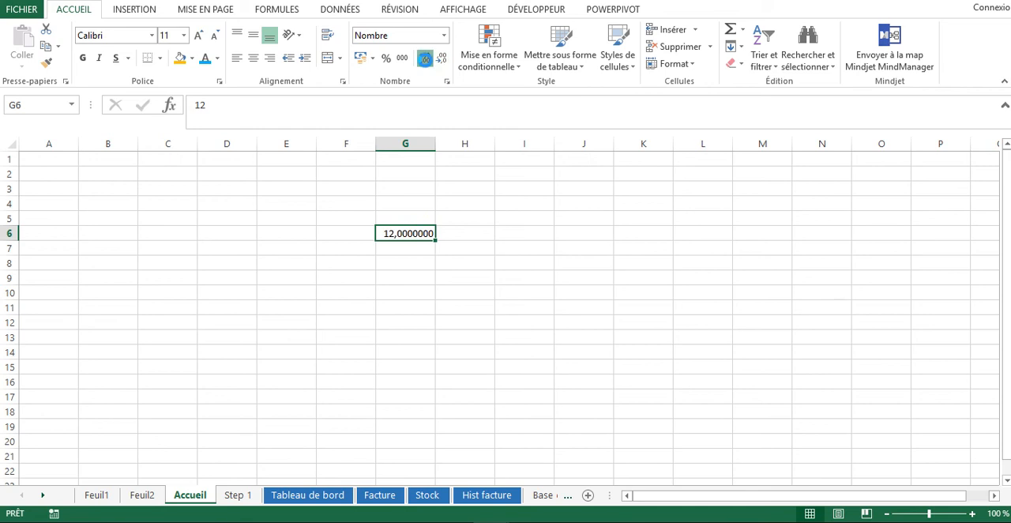
pyautogui.click(425, 59)
pyautogui.click(438, 61)
pyautogui.click(439, 60)
pyautogui.click(438, 61)
pyautogui.click(438, 61)
pyautogui.click(438, 60)
pyautogui.click(438, 61)
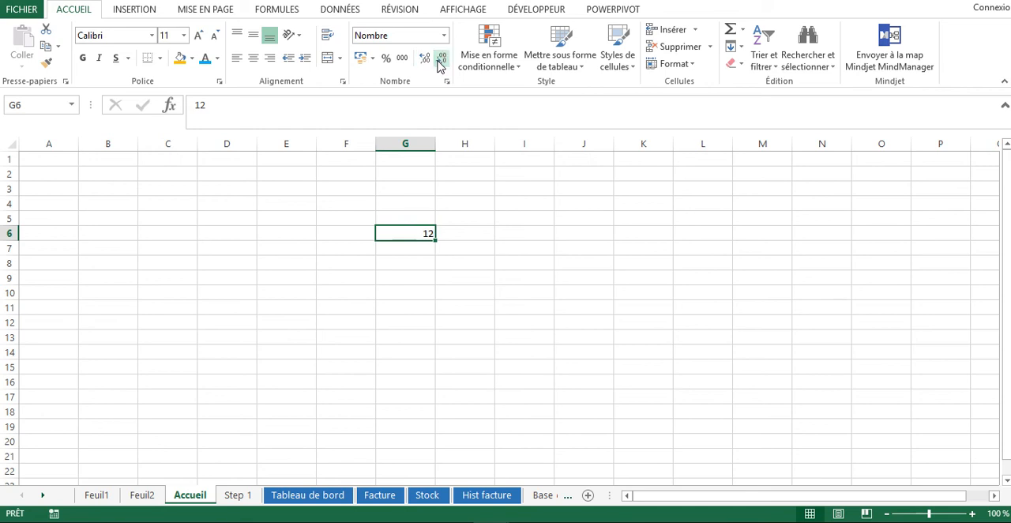
# Look over the conditional formatting options and create a table without its own headers on C6:E13 in a blue medium style
pyautogui.click(467, 276)
pyautogui.click(514, 66)
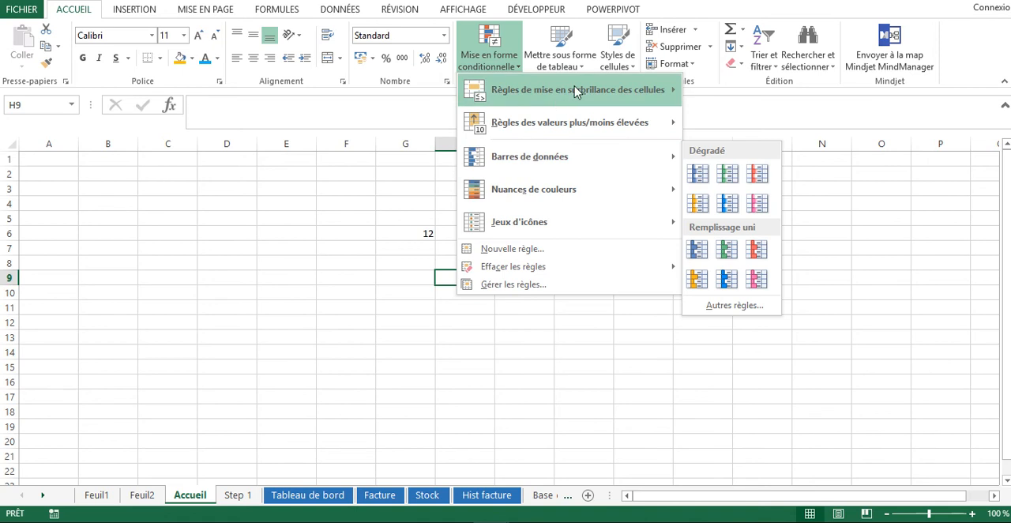
pyautogui.click(560, 51)
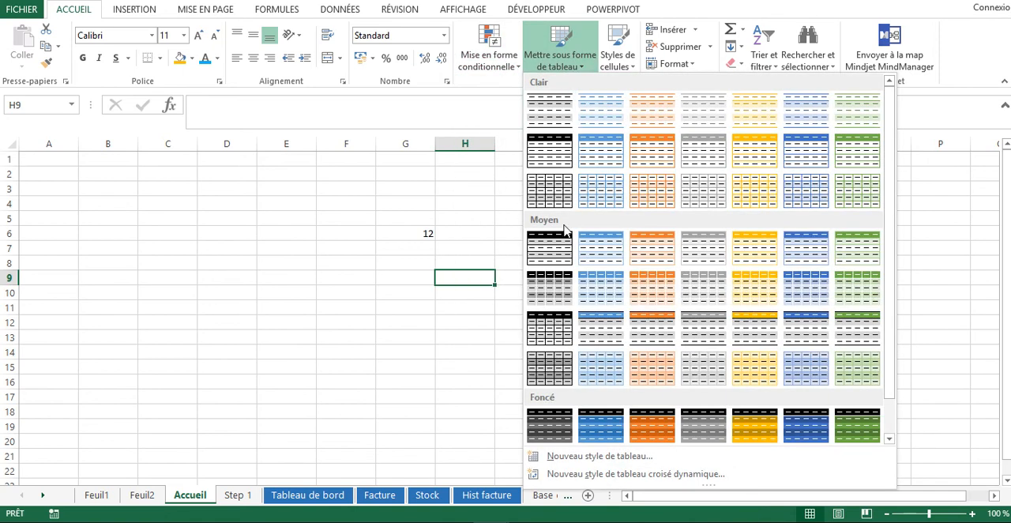
pyautogui.click(618, 295)
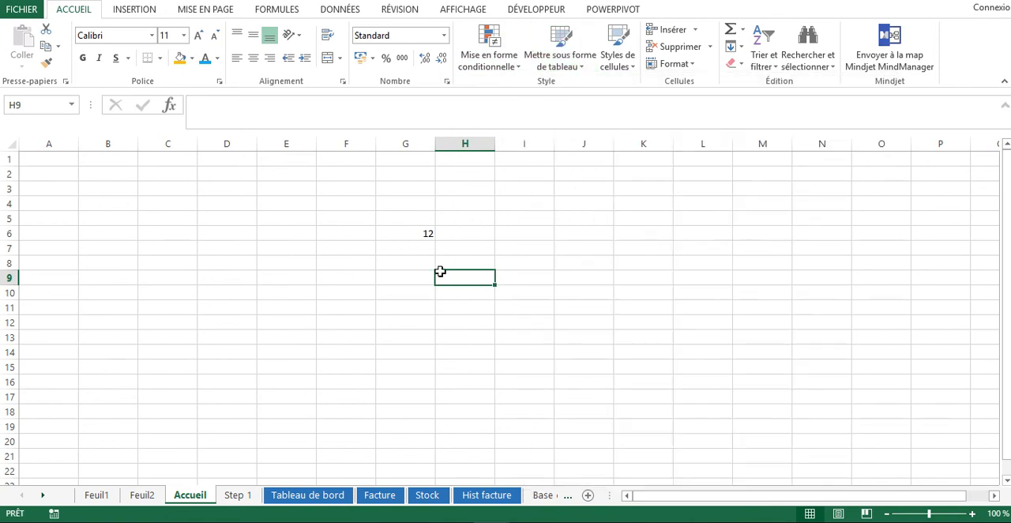
pyautogui.moveTo(152, 230); pyautogui.dragTo(292, 352)
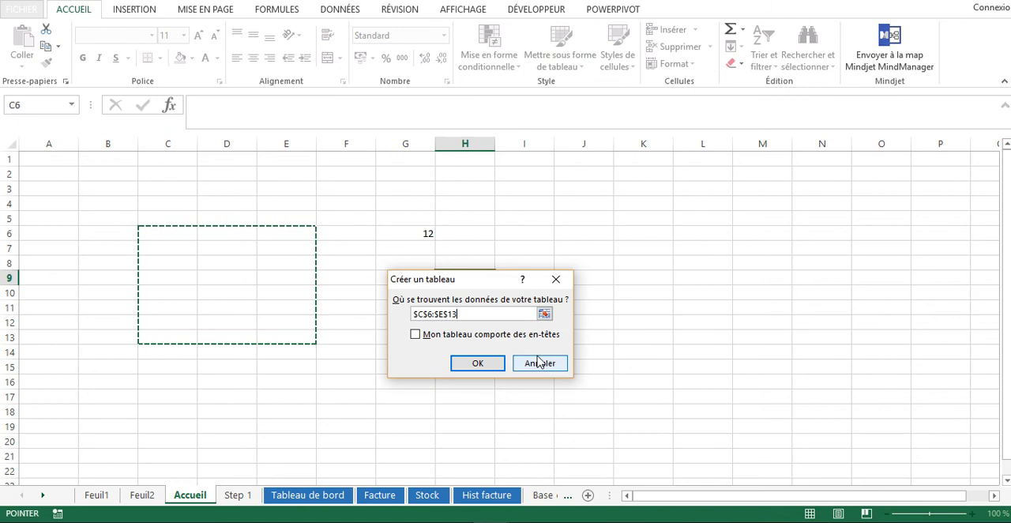
pyautogui.click(481, 359)
pyautogui.click(440, 309)
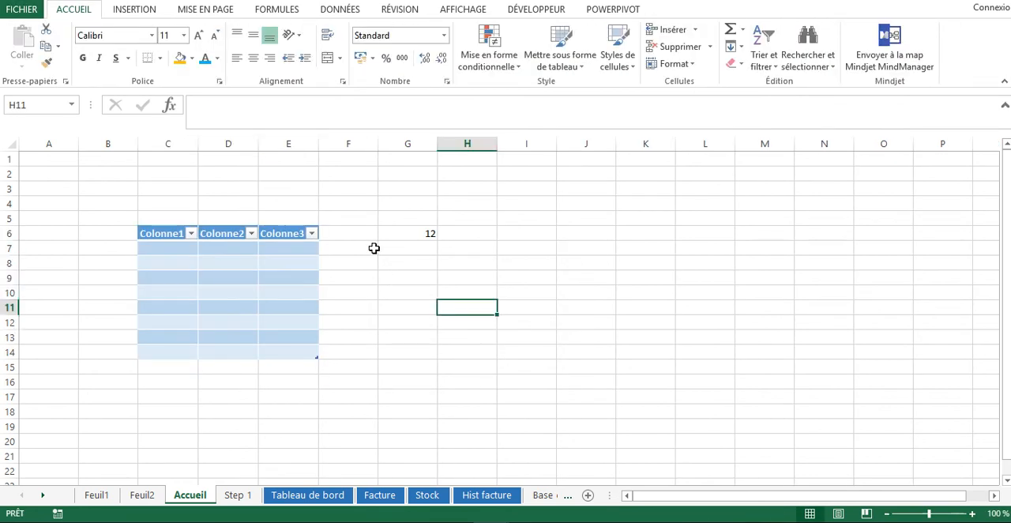
# Apply the orange Accent2 cell style to cell G6 and look over the other cell styles
pyautogui.click(609, 72)
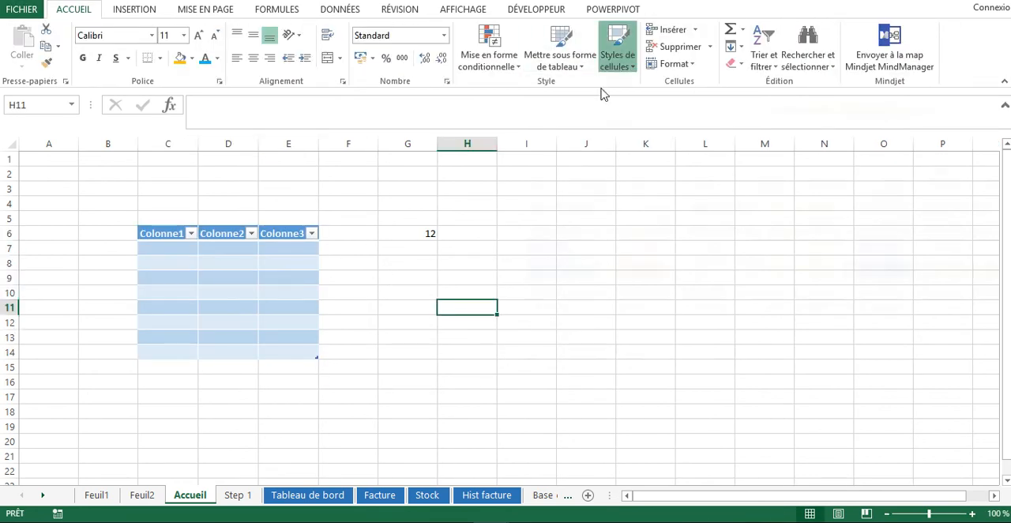
pyautogui.click(429, 226)
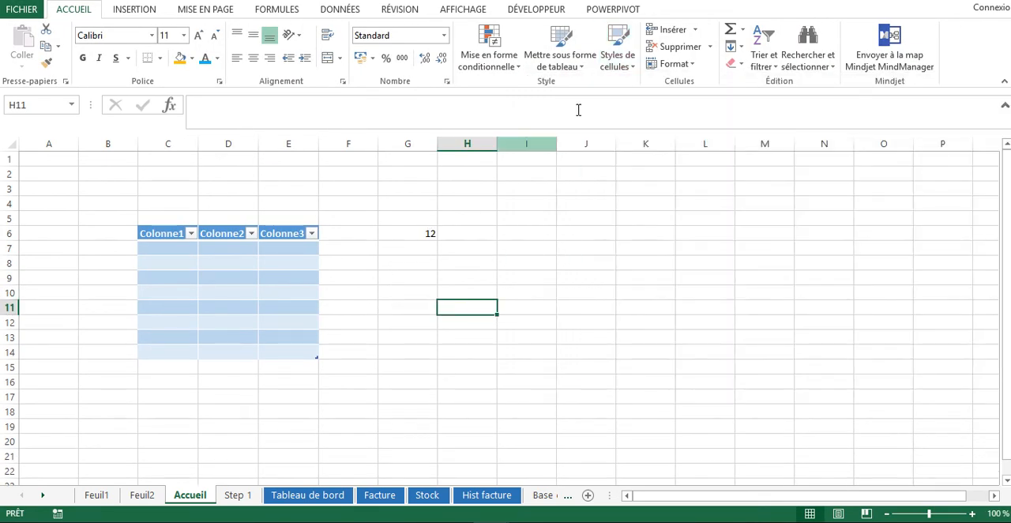
pyautogui.click(429, 227)
pyautogui.click(615, 70)
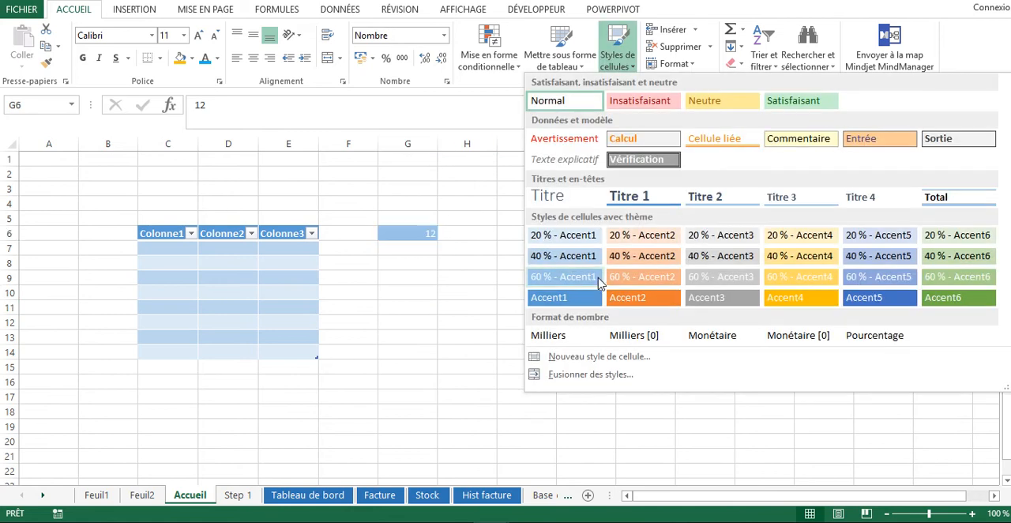
pyautogui.click(616, 297)
pyautogui.click(492, 262)
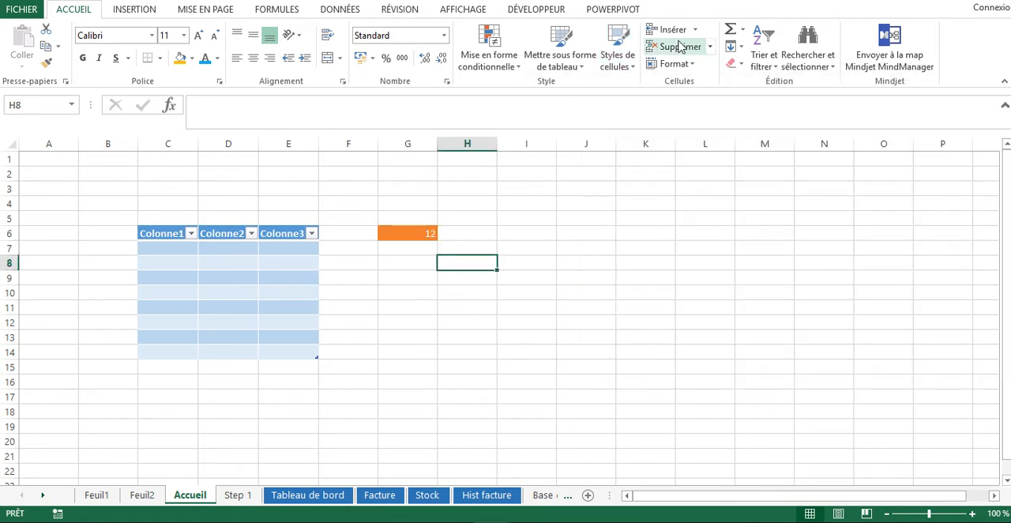
pyautogui.click(617, 71)
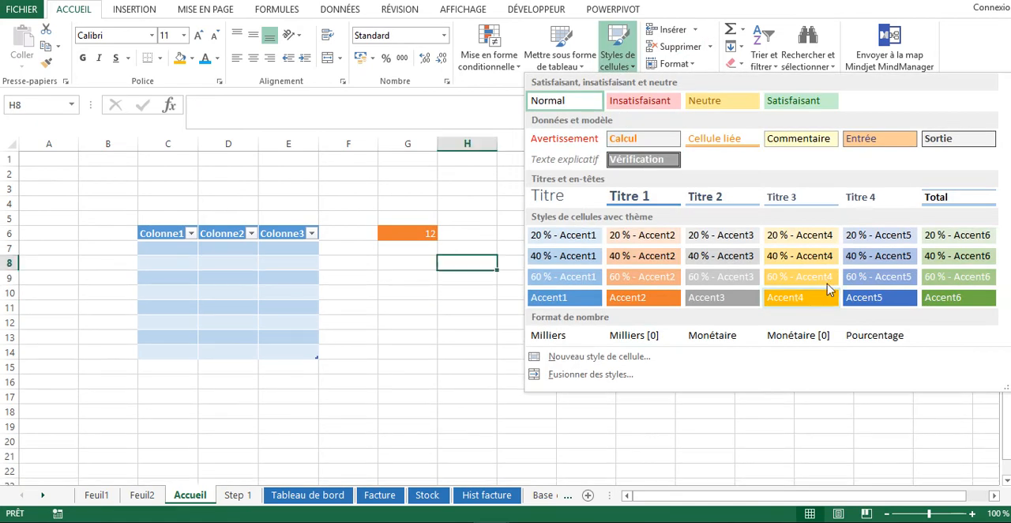
pyautogui.click(481, 179)
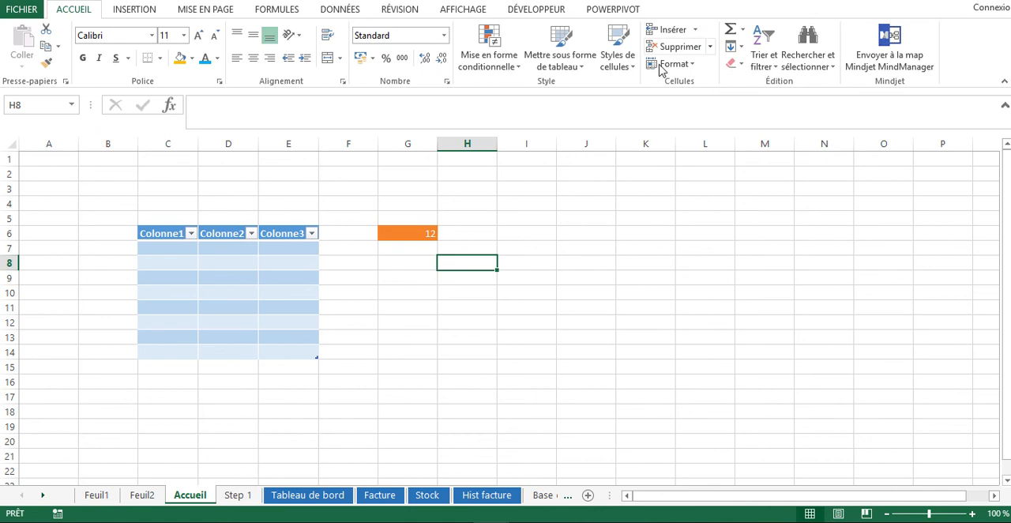
# Look over the available options for inserting cells, summing values and filling cells
pyautogui.click(695, 29)
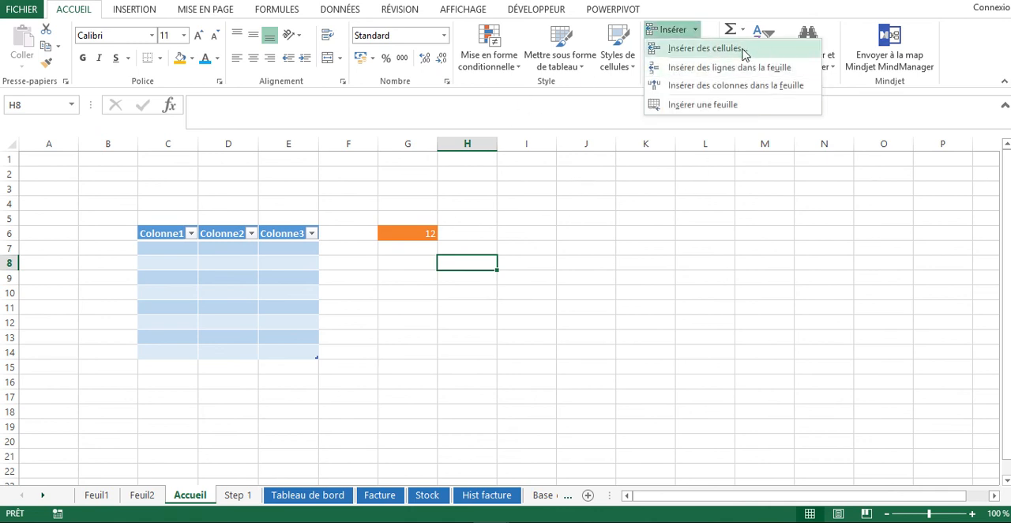
pyautogui.click(670, 269)
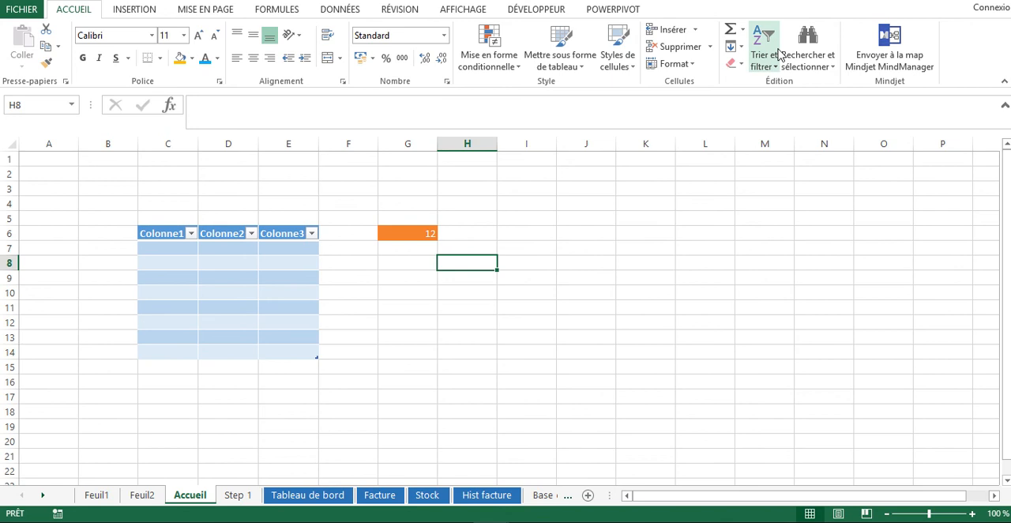
pyautogui.click(741, 30)
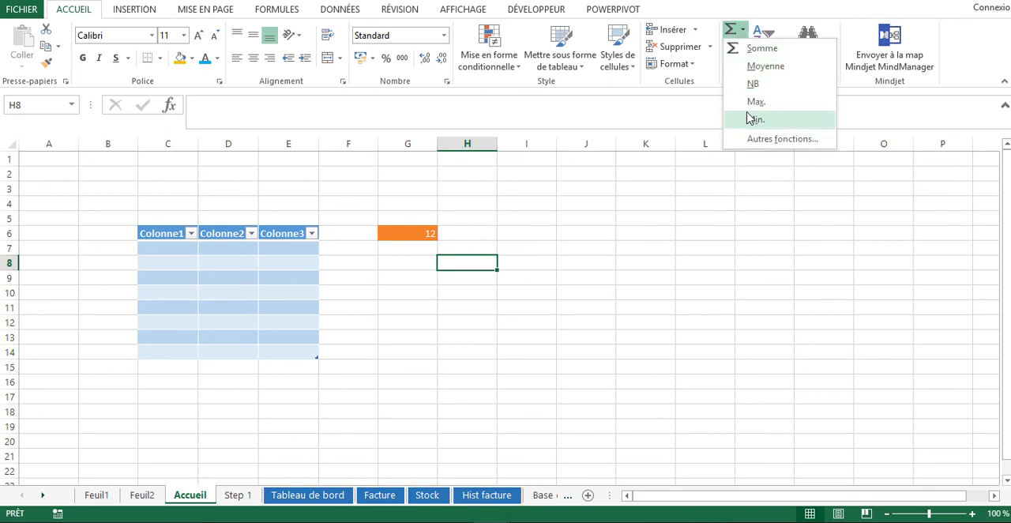
pyautogui.click(709, 245)
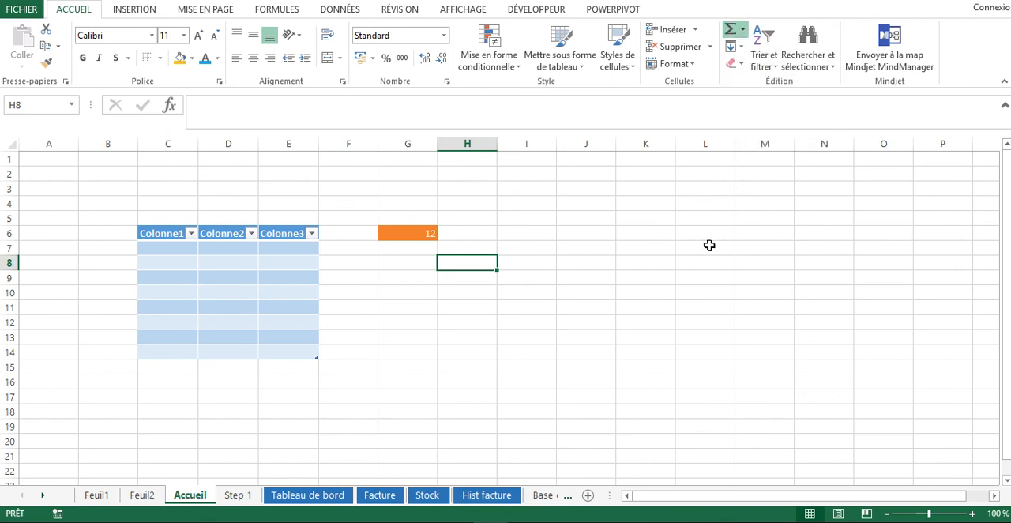
pyautogui.click(741, 47)
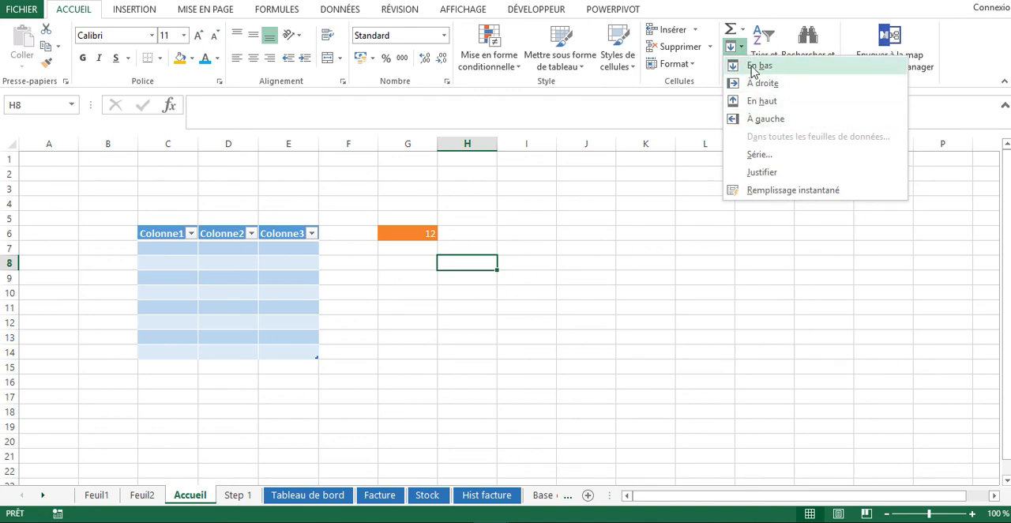
pyautogui.click(612, 219)
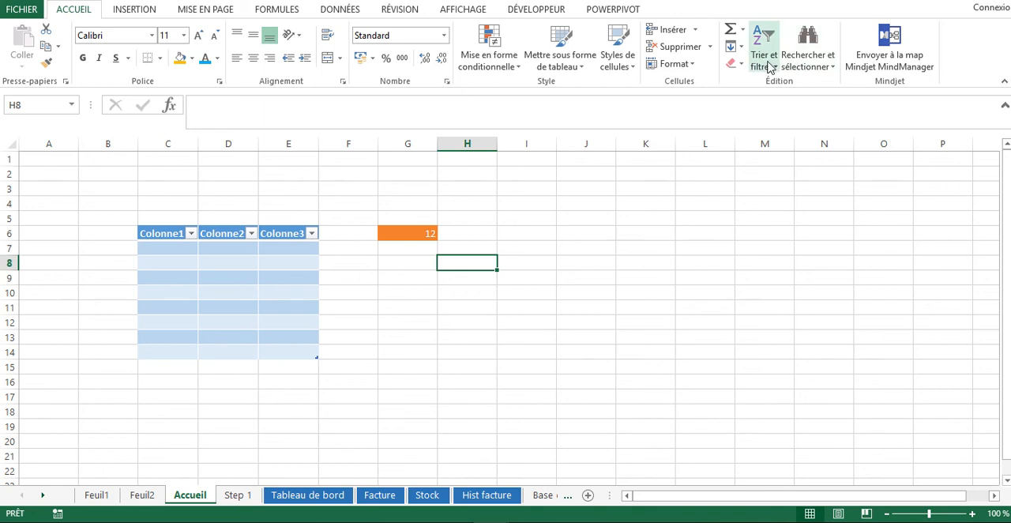
pyautogui.click(743, 214)
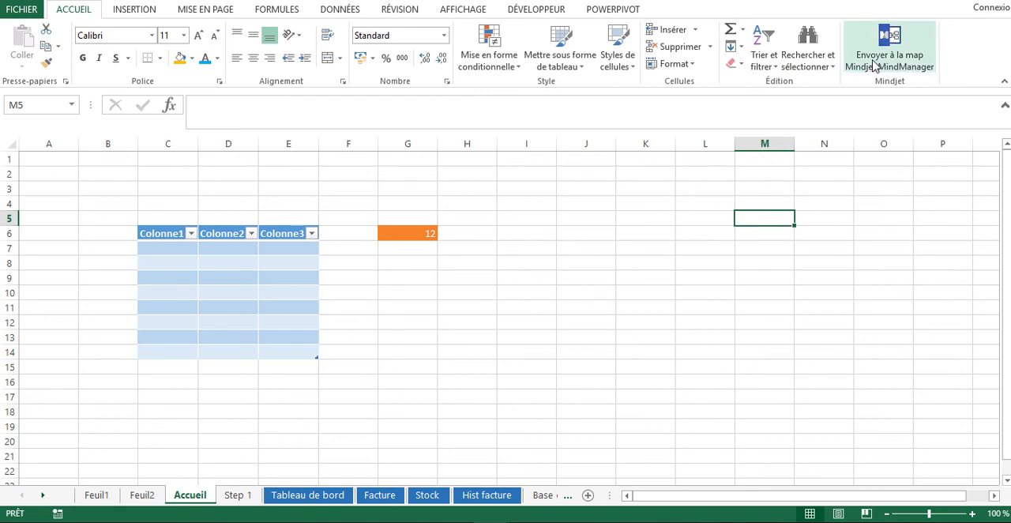
# Insert a table without its own headers on the range K9:O16
pyautogui.click(136, 11)
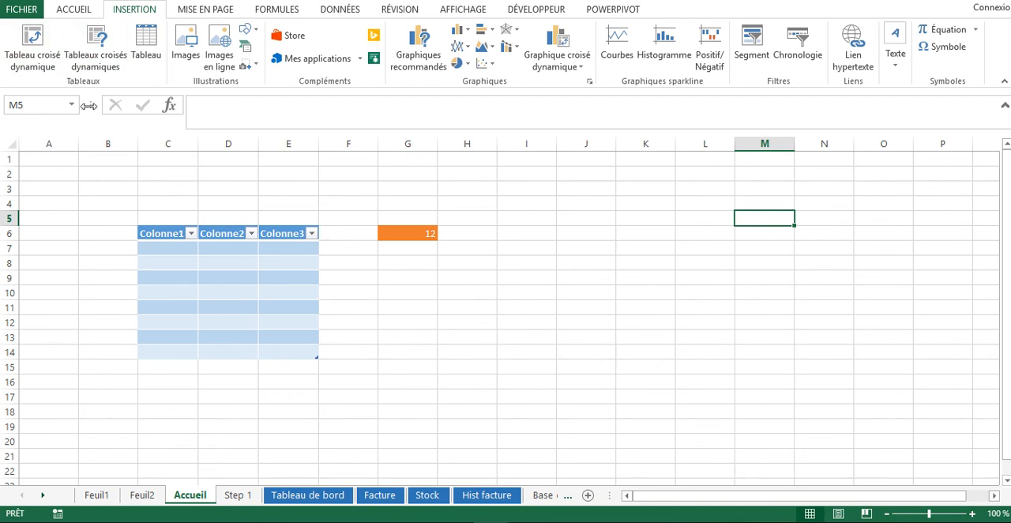
pyautogui.click(154, 57)
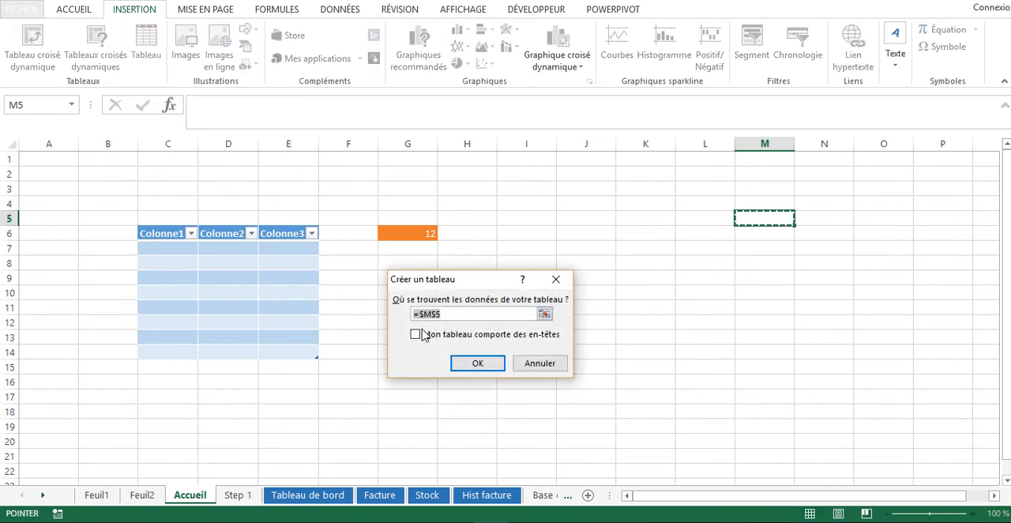
pyautogui.moveTo(667, 276); pyautogui.dragTo(884, 395)
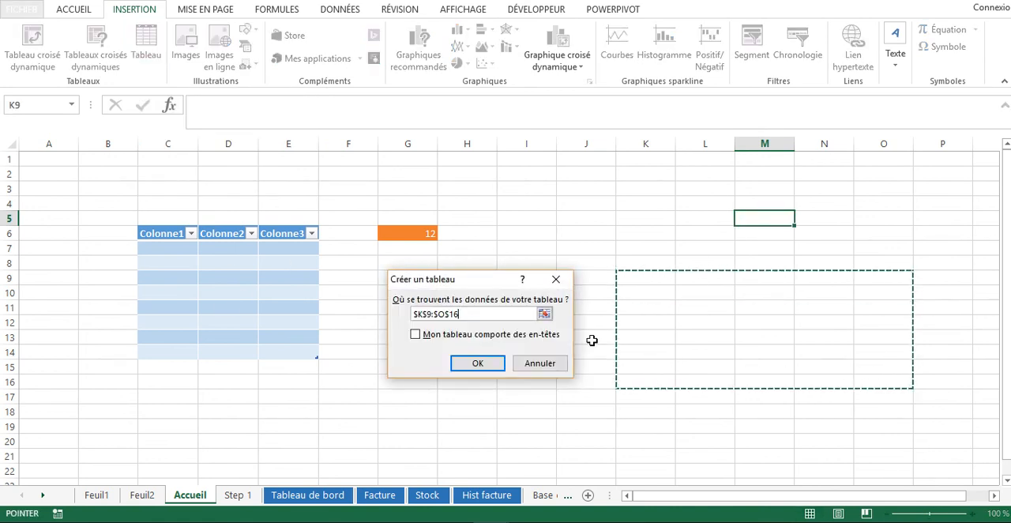
pyautogui.click(478, 363)
pyautogui.click(520, 234)
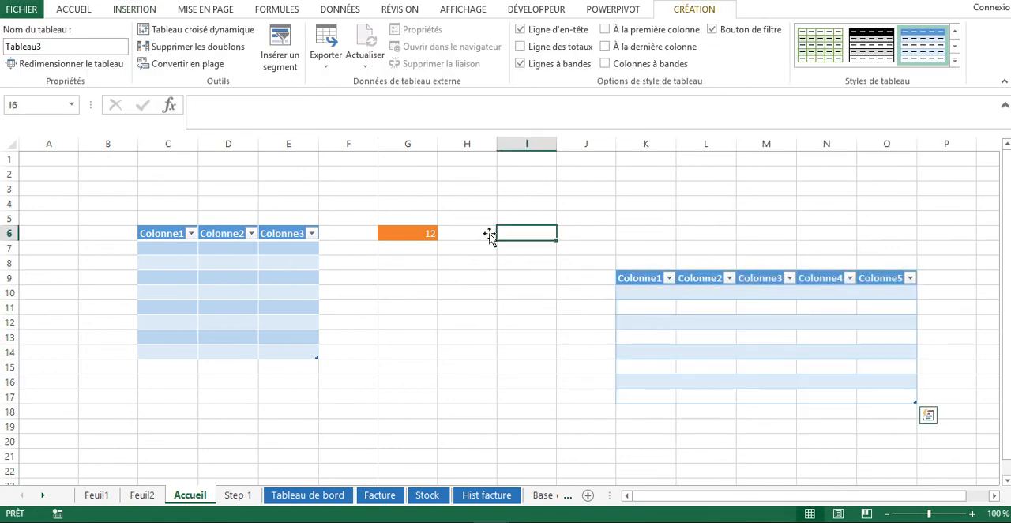
# Draw a rectangle about 4.23 cm high and 1.96 cm wide across columns F and G, between the table and the orange cell
pyautogui.click(151, 14)
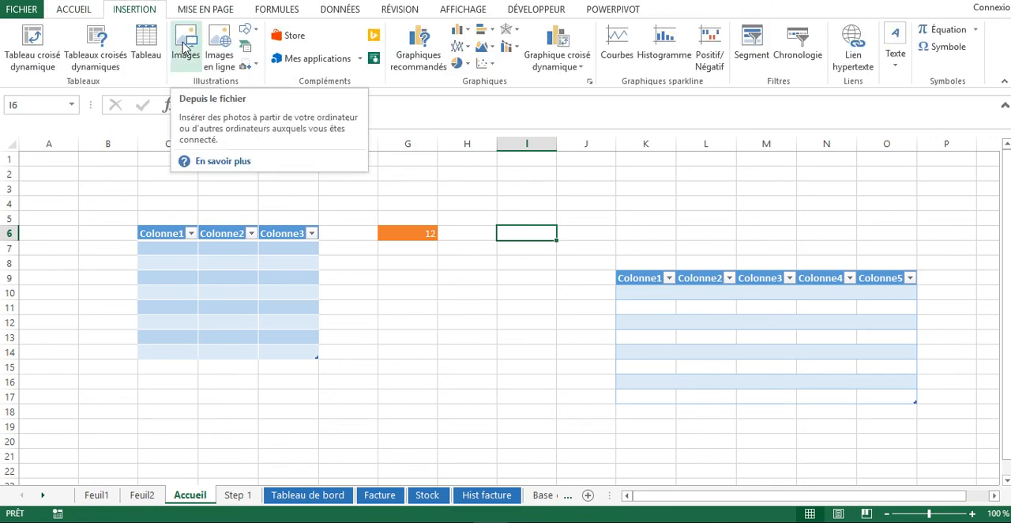
pyautogui.click(246, 29)
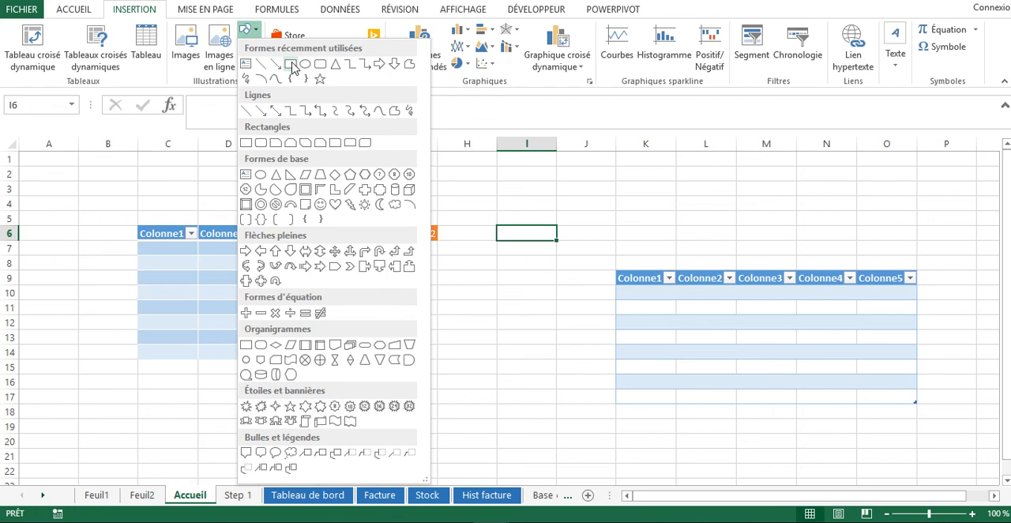
pyautogui.click(291, 64)
pyautogui.moveTo(343, 192); pyautogui.dragTo(398, 312)
pyautogui.click(472, 291)
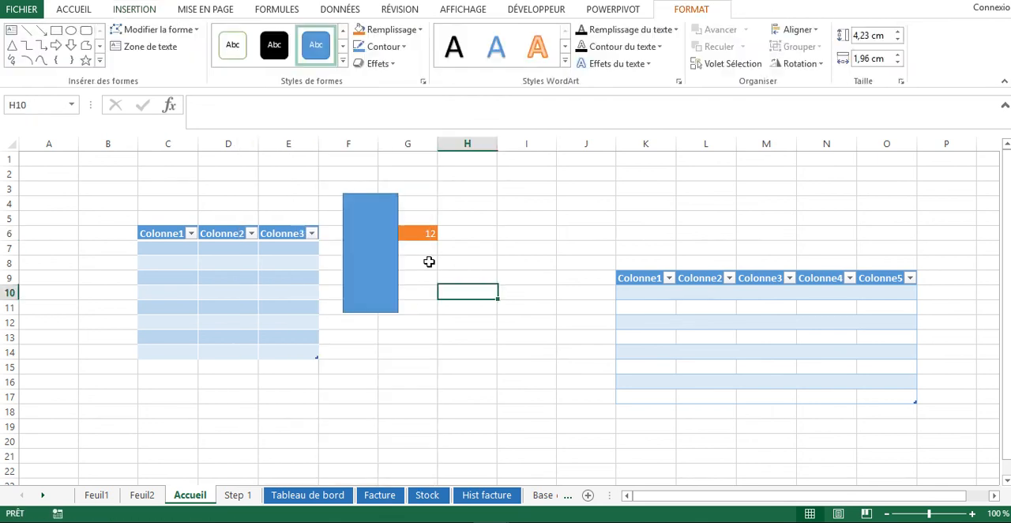
# Look over the predefined equations and the special characters available for insertion, without inserting any
pyautogui.click(147, 16)
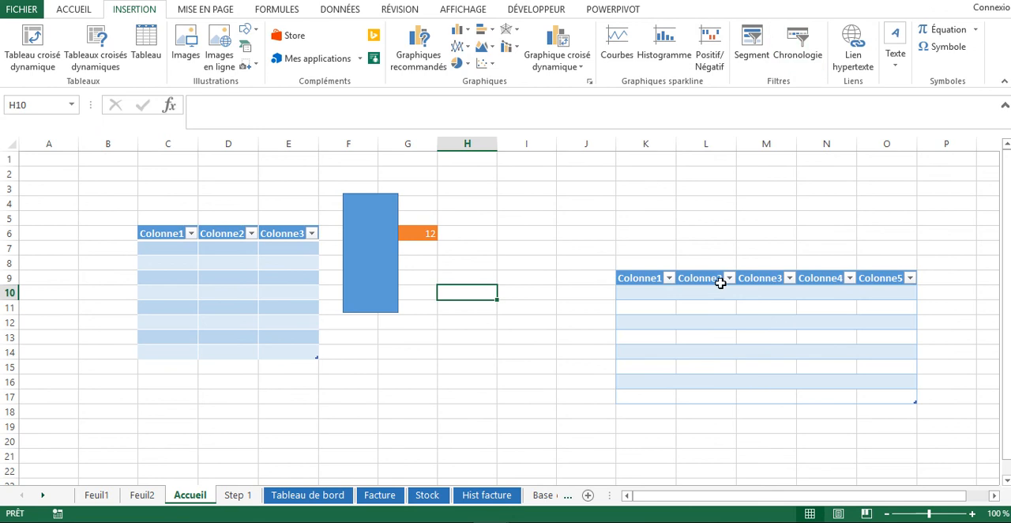
pyautogui.click(612, 230)
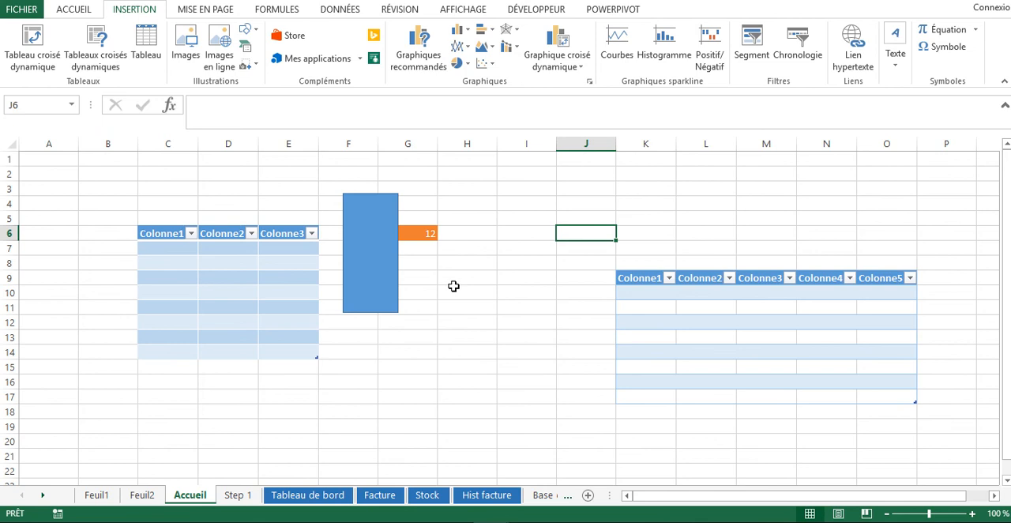
pyautogui.moveTo(472, 264); pyautogui.dragTo(574, 266)
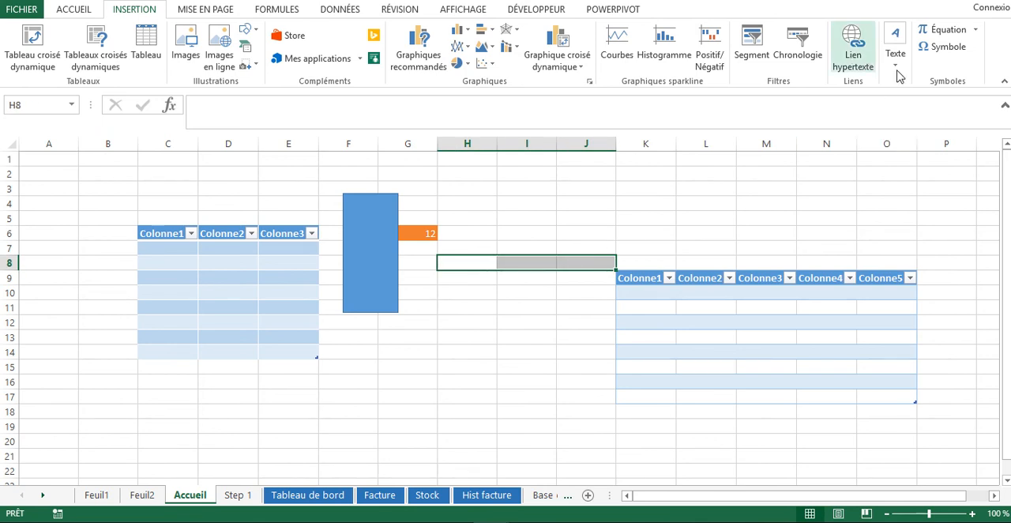
pyautogui.click(976, 31)
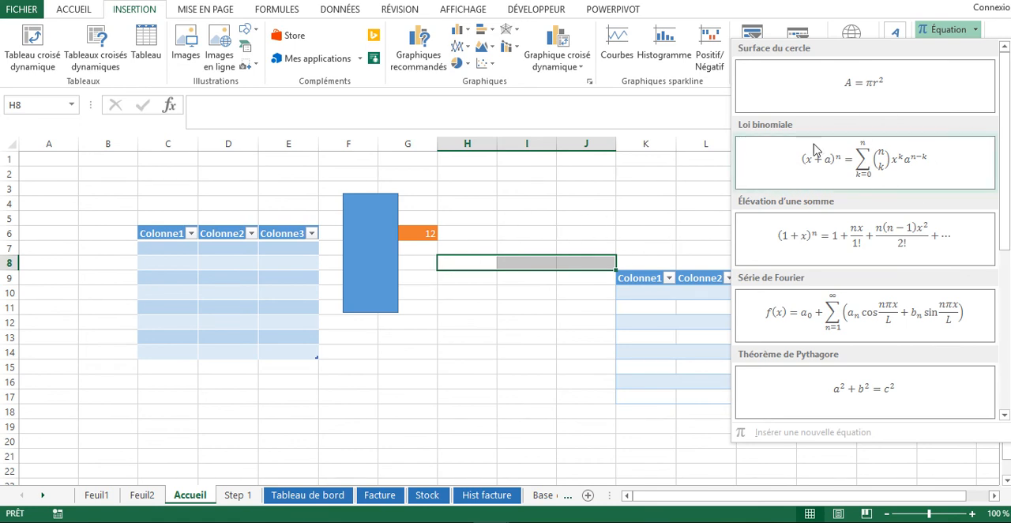
pyautogui.click(977, 31)
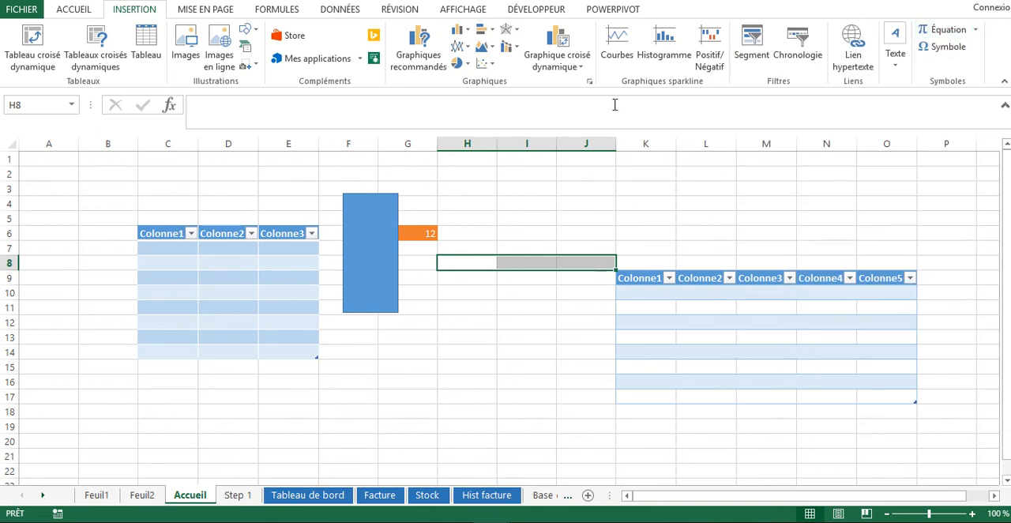
pyautogui.click(948, 49)
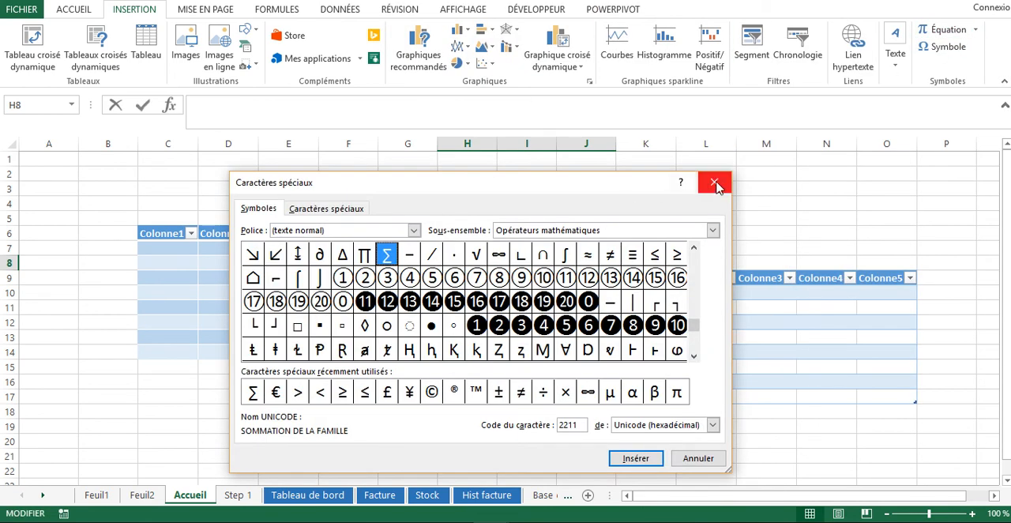
pyautogui.click(715, 184)
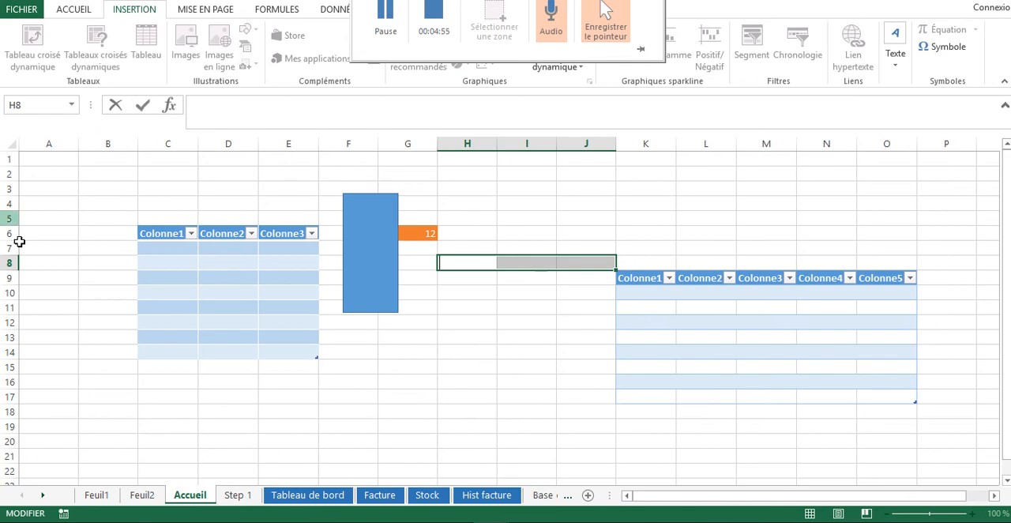
# Hide and show again the sheet's row and column headings, and do the same with its gridlines
pyautogui.click(199, 9)
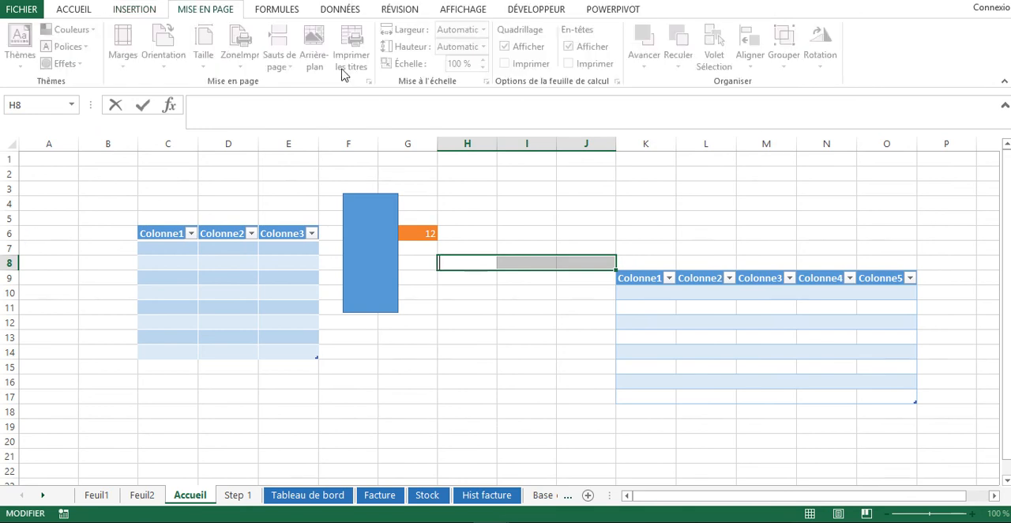
pyautogui.click(154, 177)
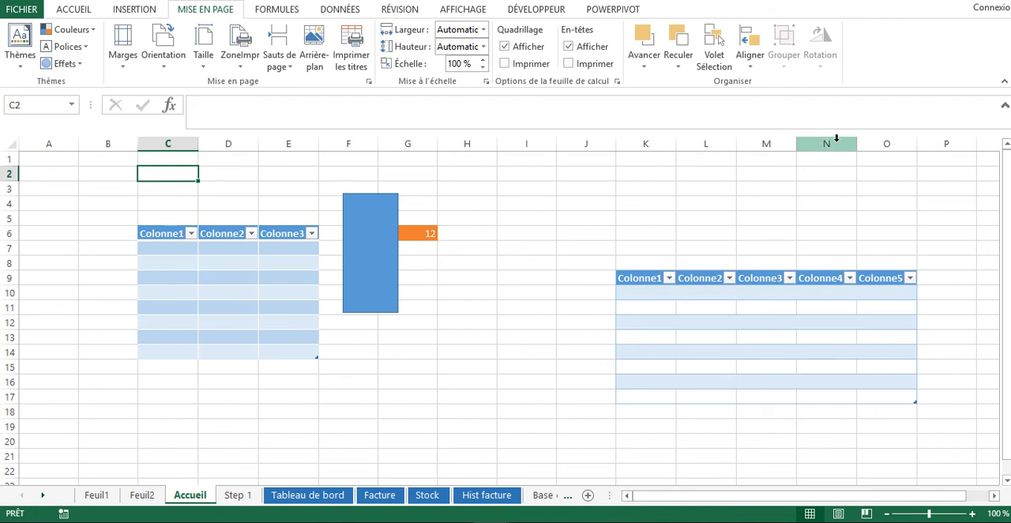
pyautogui.click(568, 47)
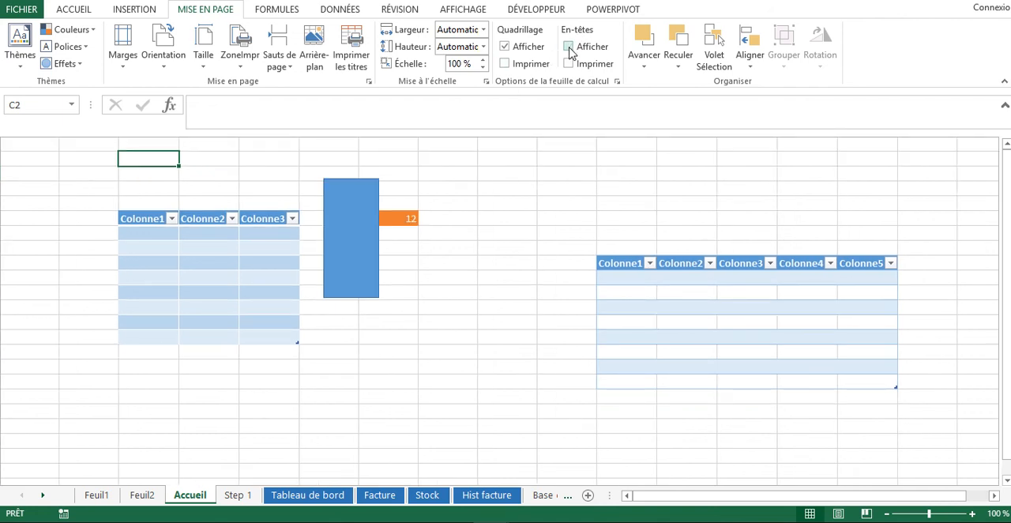
pyautogui.click(569, 48)
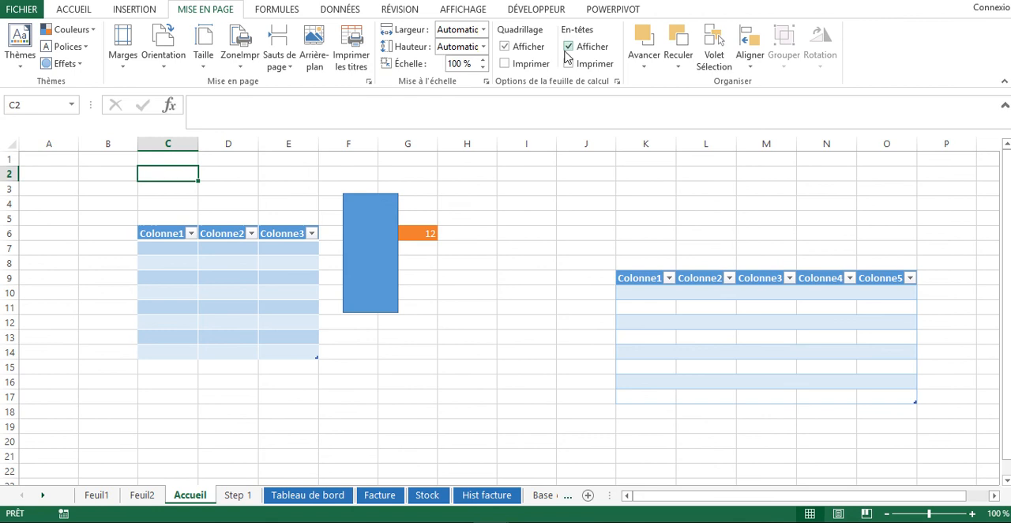
pyautogui.click(504, 48)
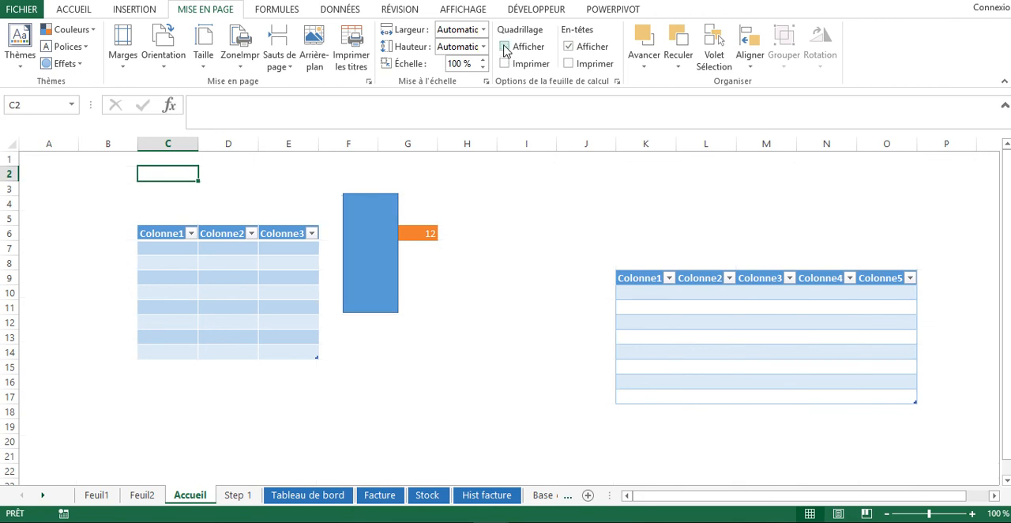
pyautogui.click(505, 47)
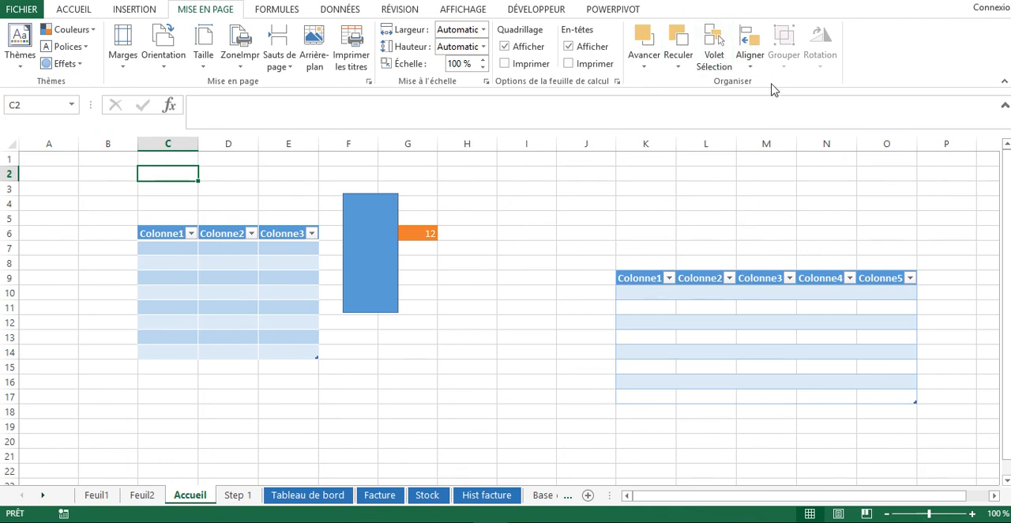
# Look over the formula and data commands, and try to apply a filter from the empty cell G1
pyautogui.click(277, 9)
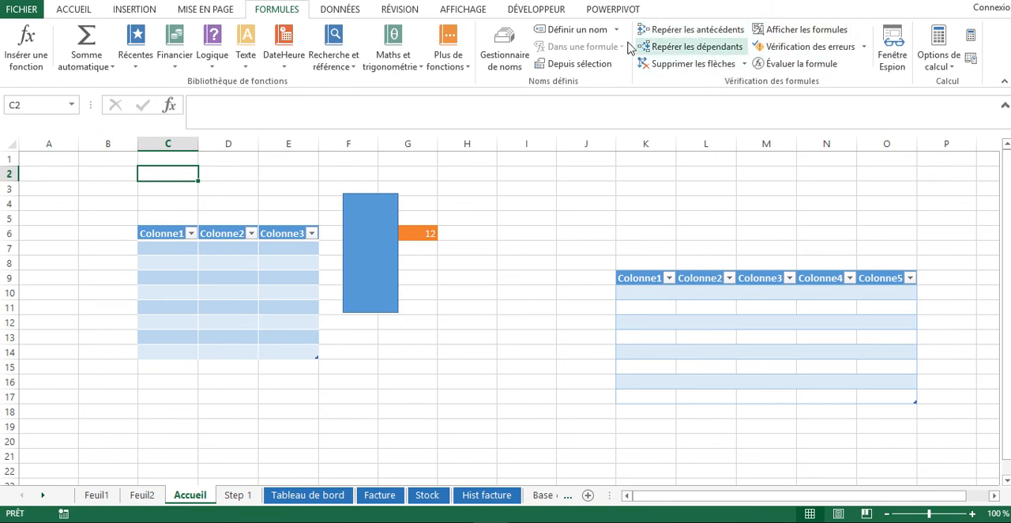
pyautogui.moveTo(394, 33)
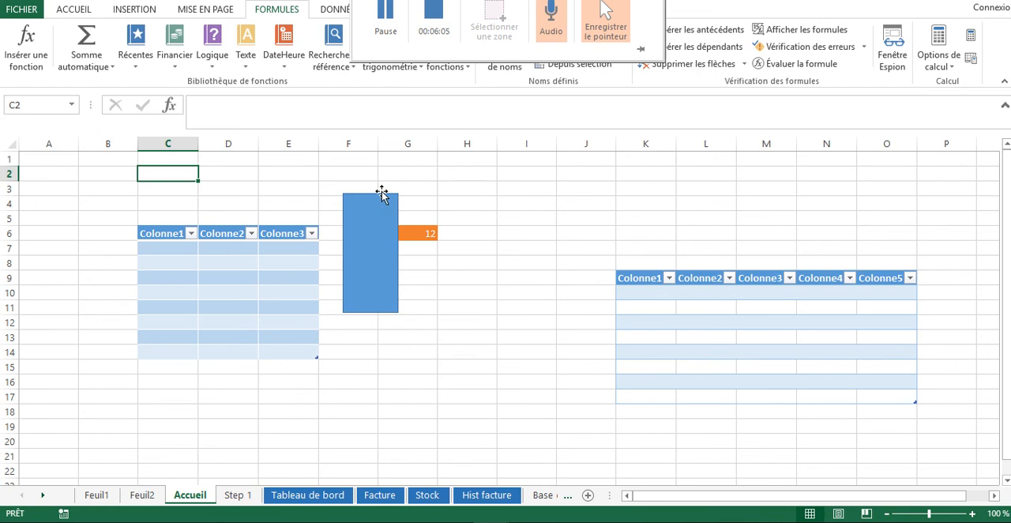
pyautogui.click(398, 159)
pyautogui.click(352, 10)
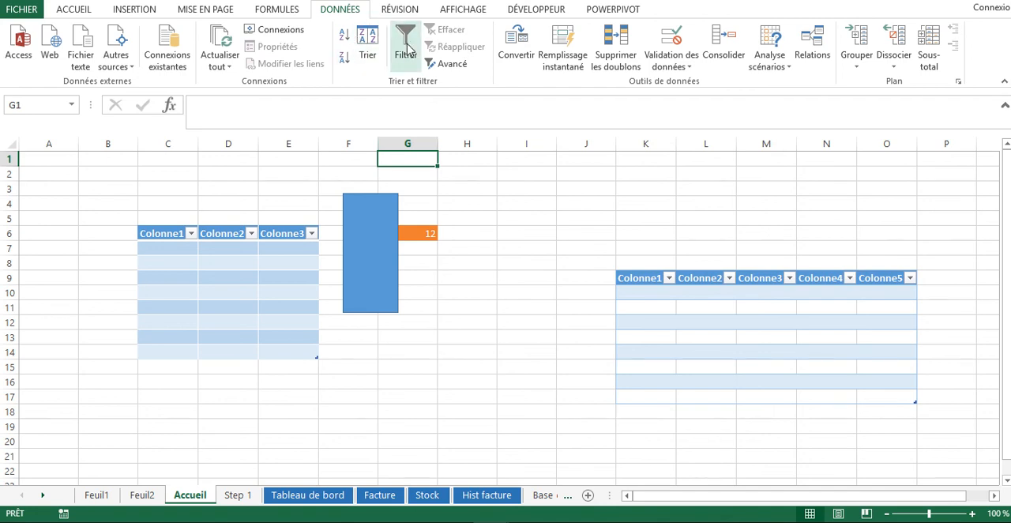
pyautogui.click(406, 48)
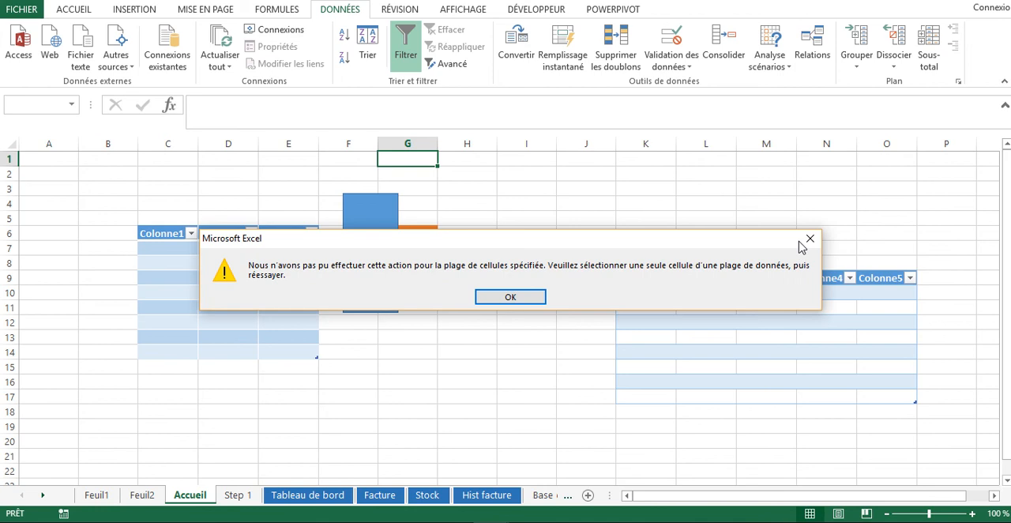
pyautogui.click(809, 239)
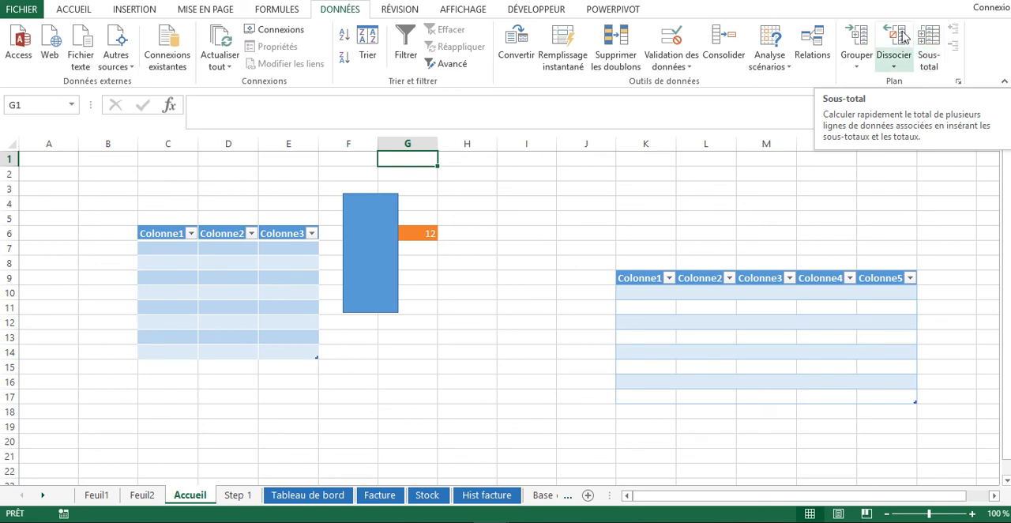
# Add a comment to cell G6 with the text "gswfhwdhdgh"
pyautogui.click(404, 11)
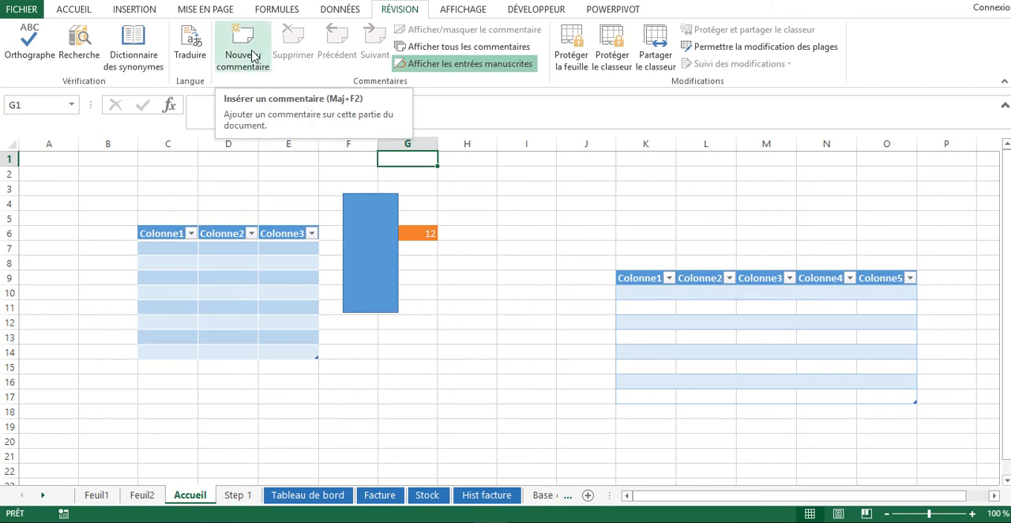
pyautogui.click(425, 234)
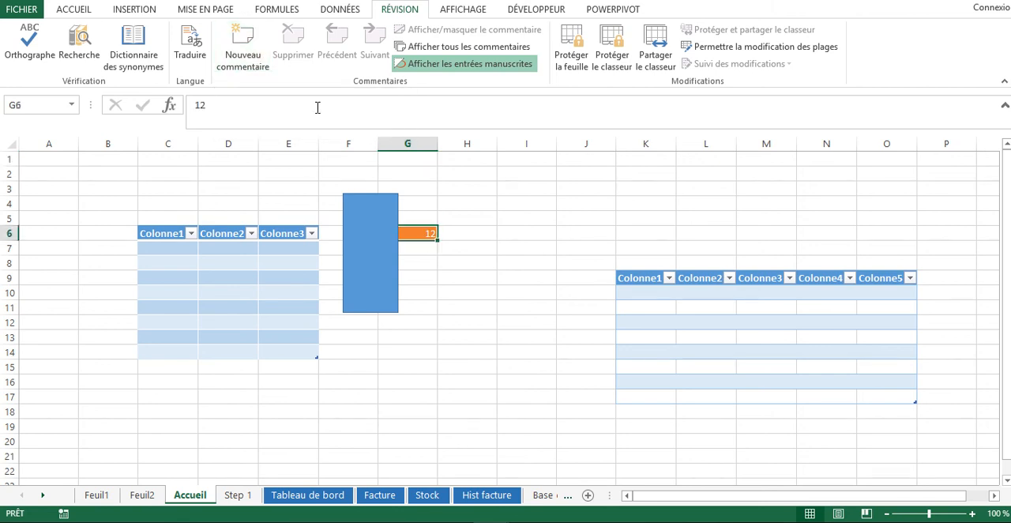
pyautogui.click(241, 49)
pyautogui.write('gswfhwdhdgh')
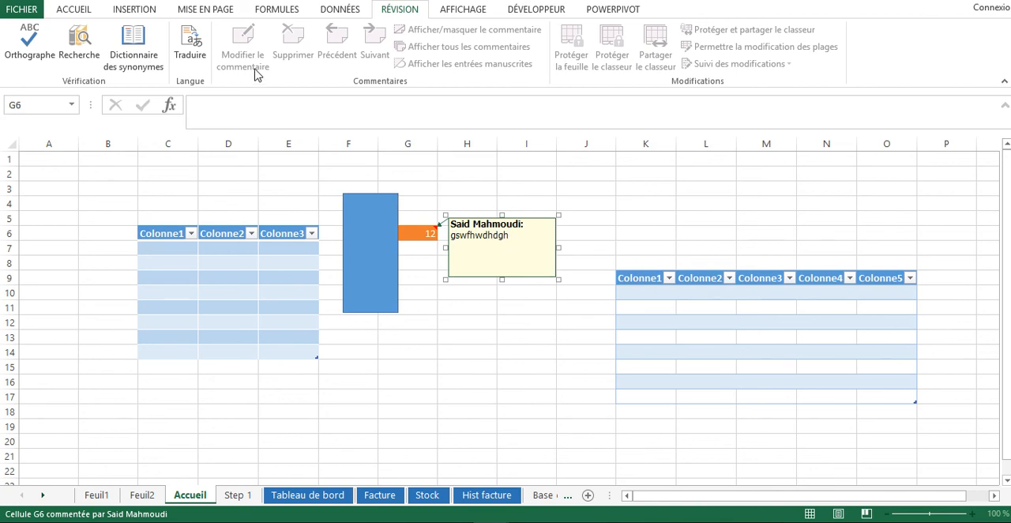
# Leave the comment on G6 and look over the sheet and workbook protection commands, trying a selection of E7:L18 before selecting cell L11
pyautogui.click(370, 255)
pyautogui.click(457, 194)
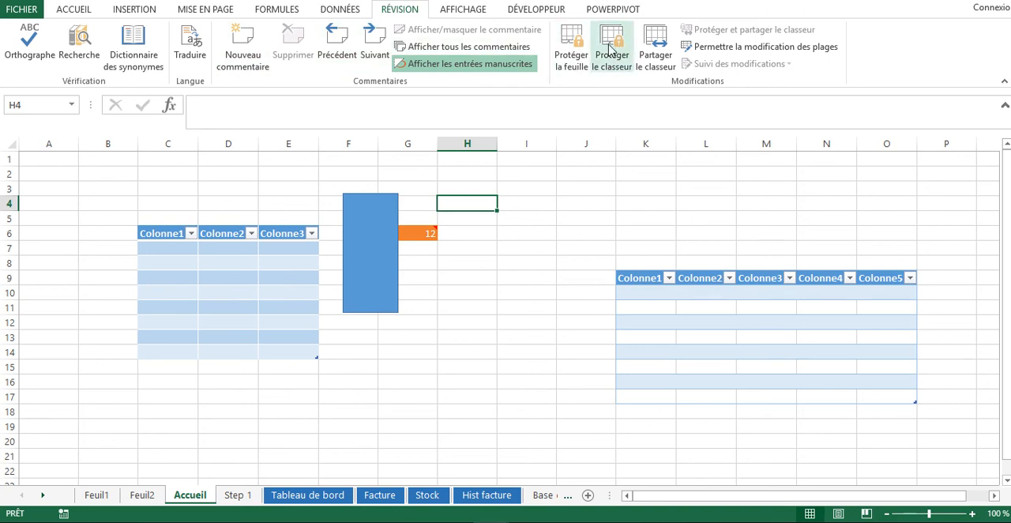
pyautogui.moveTo(320, 248); pyautogui.dragTo(703, 411)
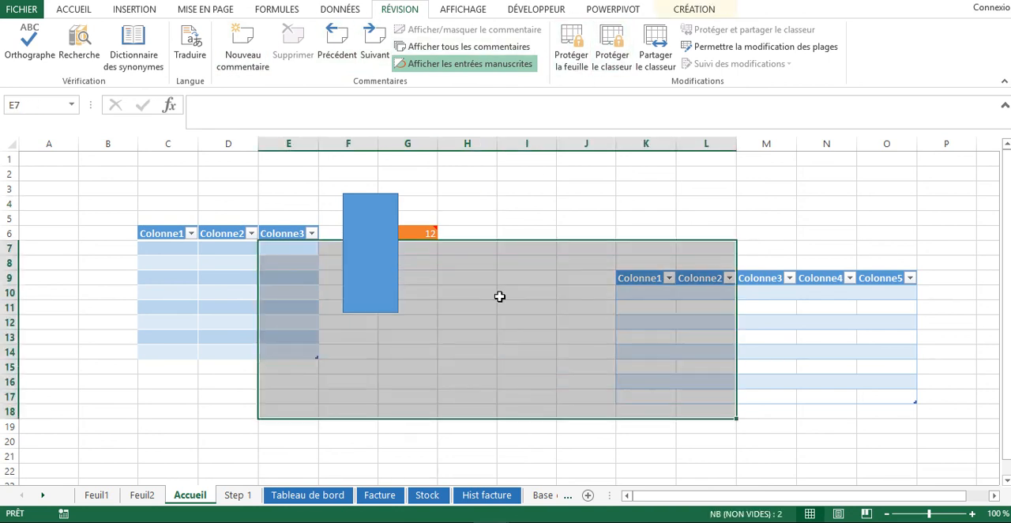
pyautogui.click(682, 306)
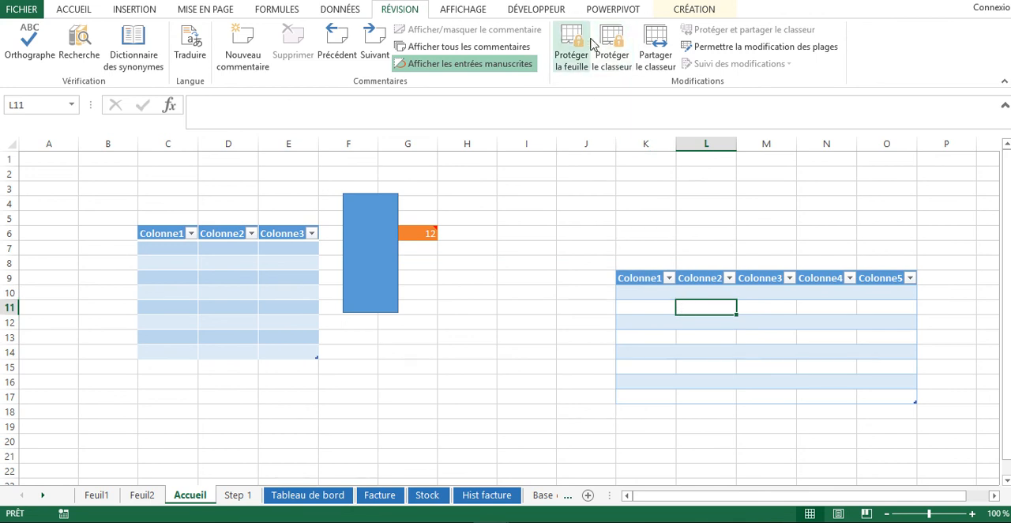
# Look over the view, developer, PowerPivot and table design commands with the five-column table active, finishing on empty cell I6
pyautogui.click(465, 14)
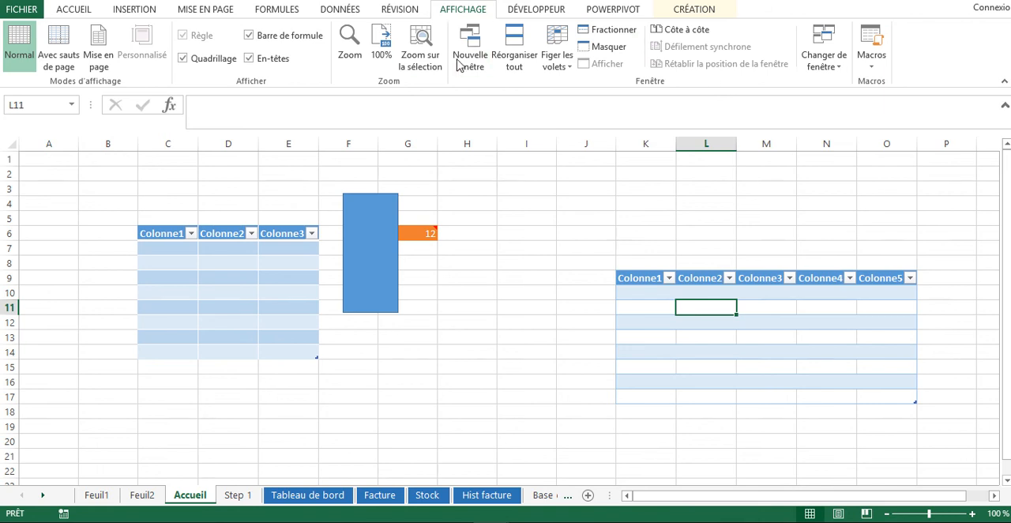
pyautogui.click(545, 13)
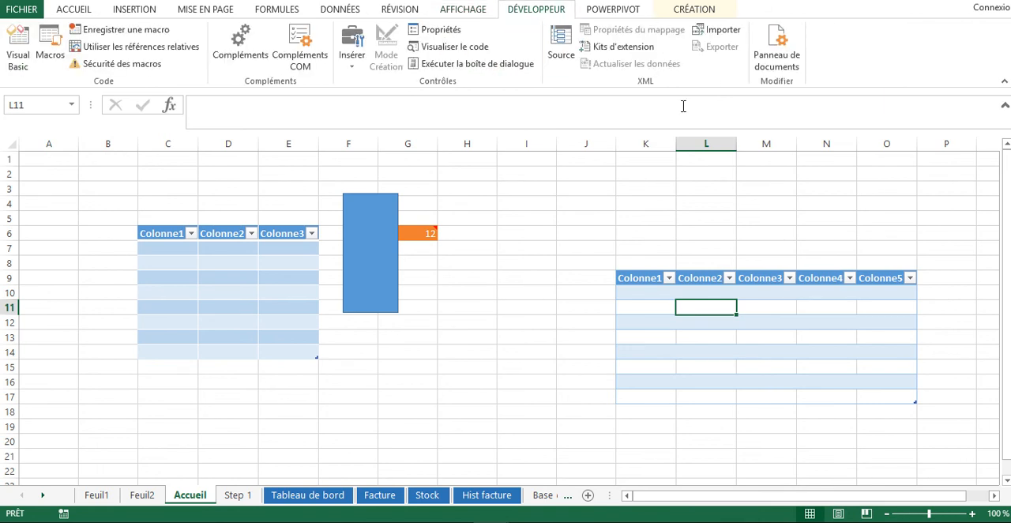
pyautogui.click(614, 9)
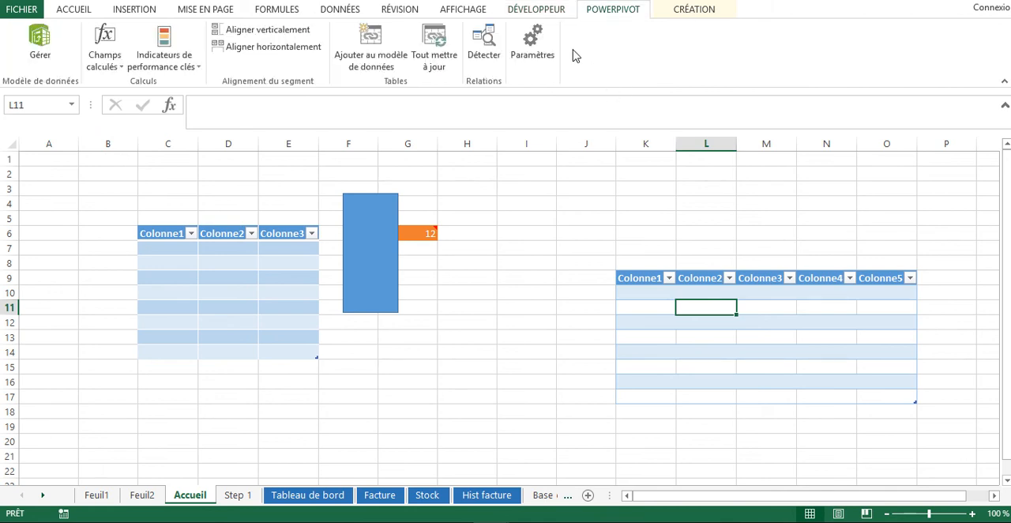
pyautogui.click(695, 19)
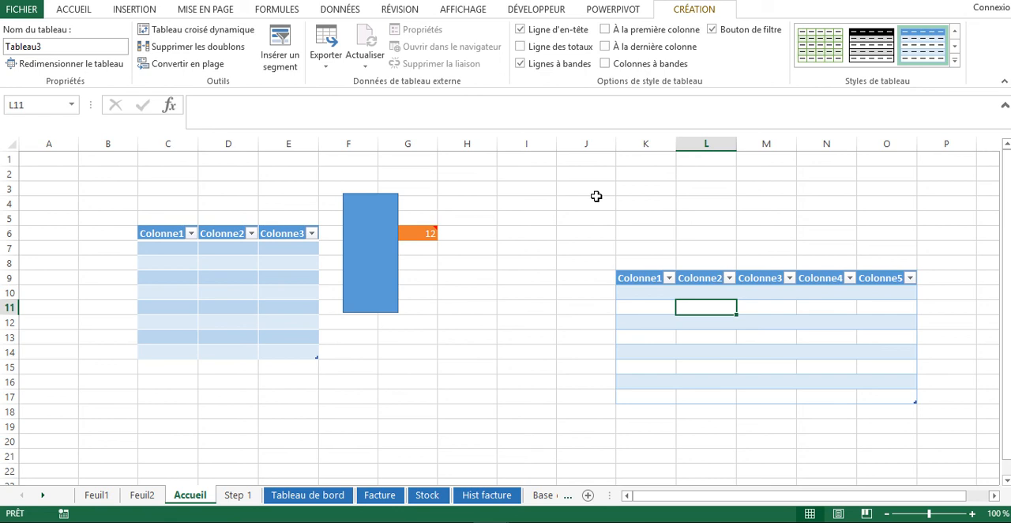
pyautogui.click(529, 234)
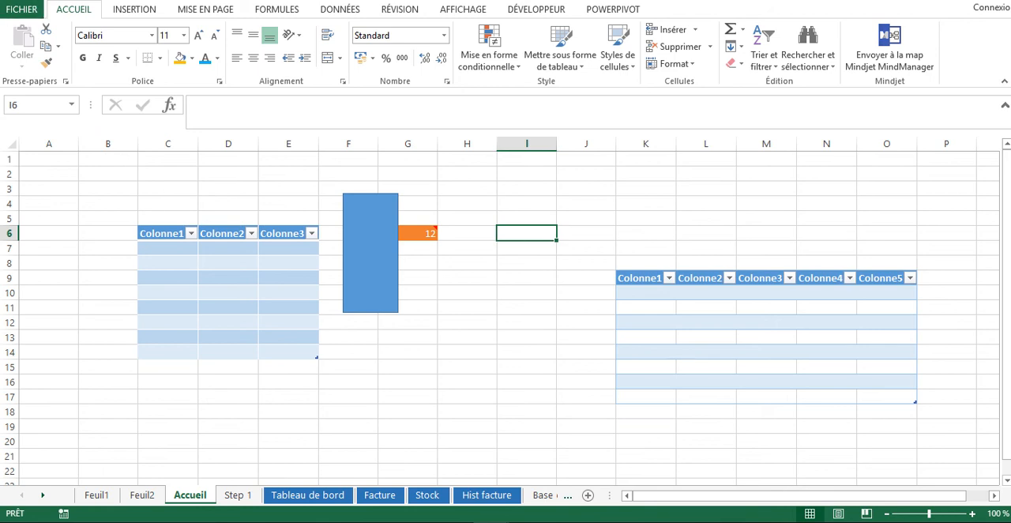
pyautogui.moveTo(508, 1)
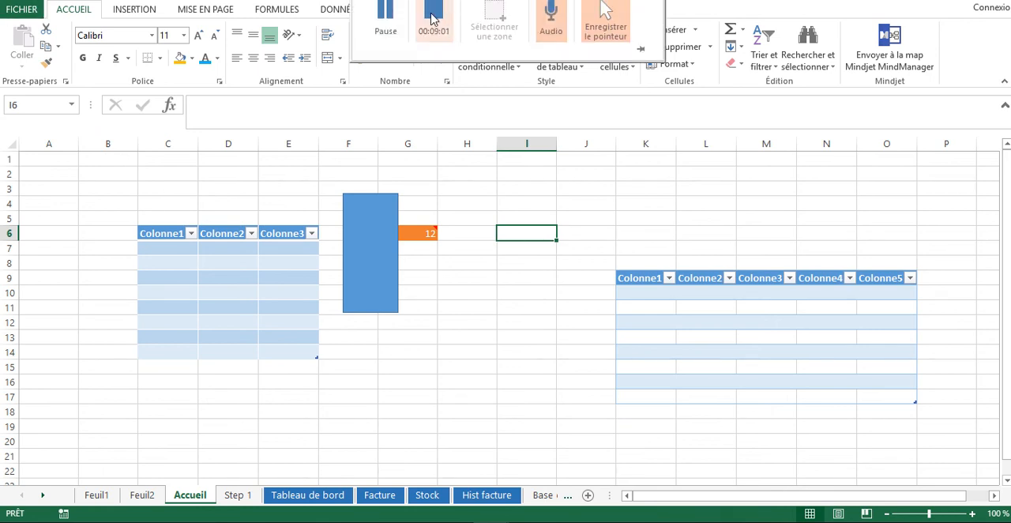